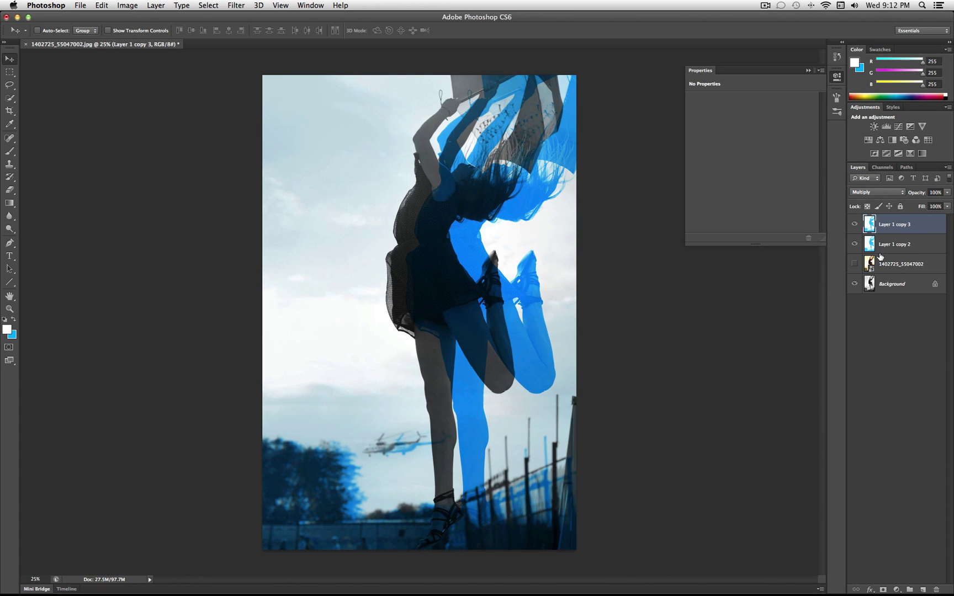
Step: Discard all edits with File > Revert, restoring the original colour jumping-woman photo
left_click(82, 6)
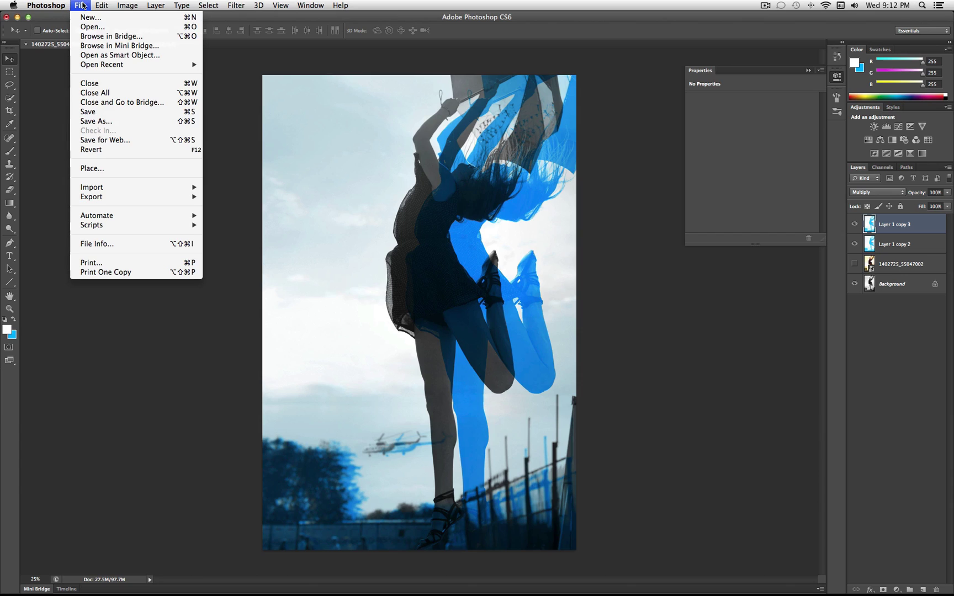
left_click(148, 149)
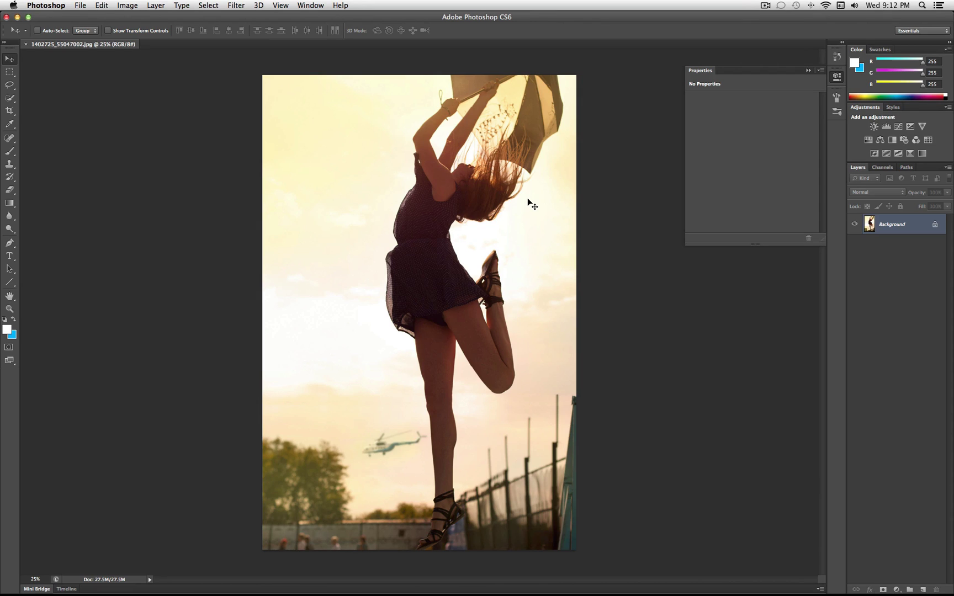
Step: Desaturate the jumping-woman photo to black and white using Image > Adjustments > Desaturate
left_click(123, 5)
mouse_move(147, 39)
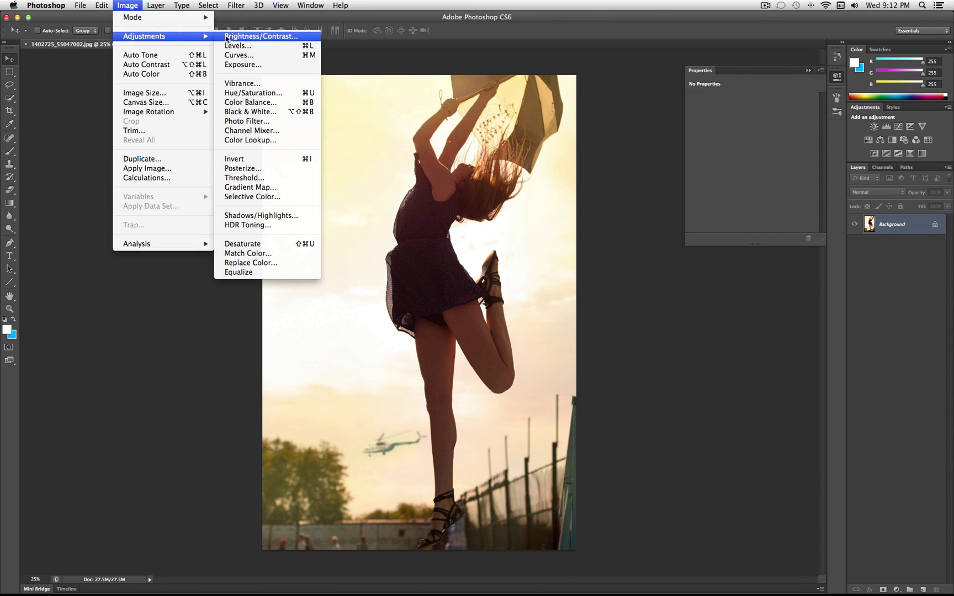
left_click(313, 245)
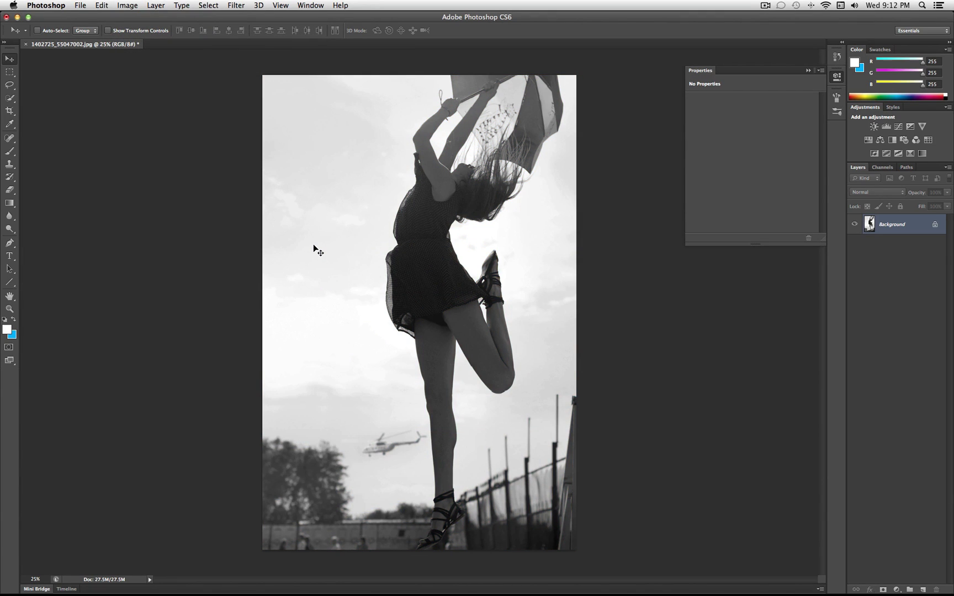
left_click(124, 4)
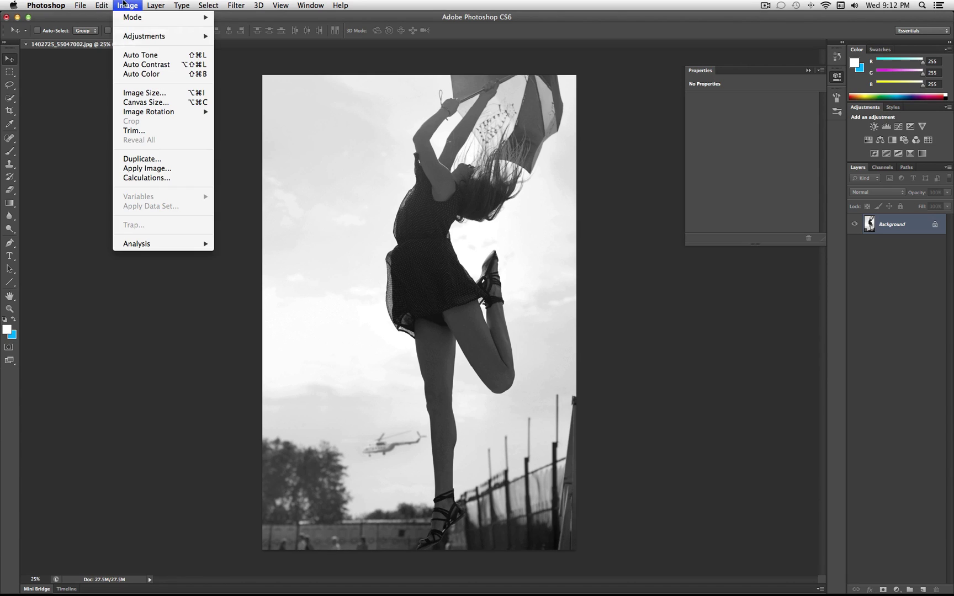
mouse_move(147, 39)
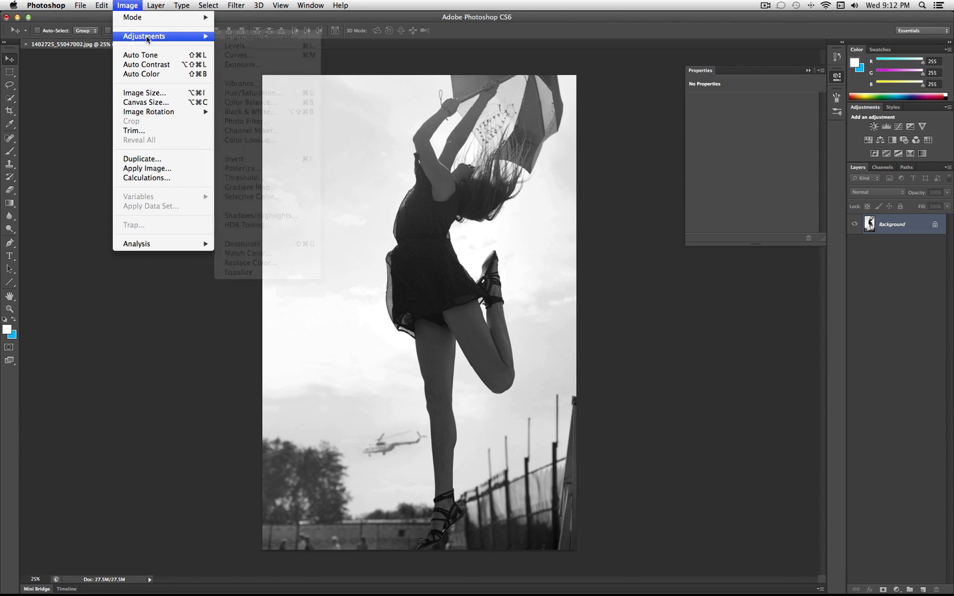
Step: In Levels, set the black input to 25 and the white input to 234
left_click(256, 50)
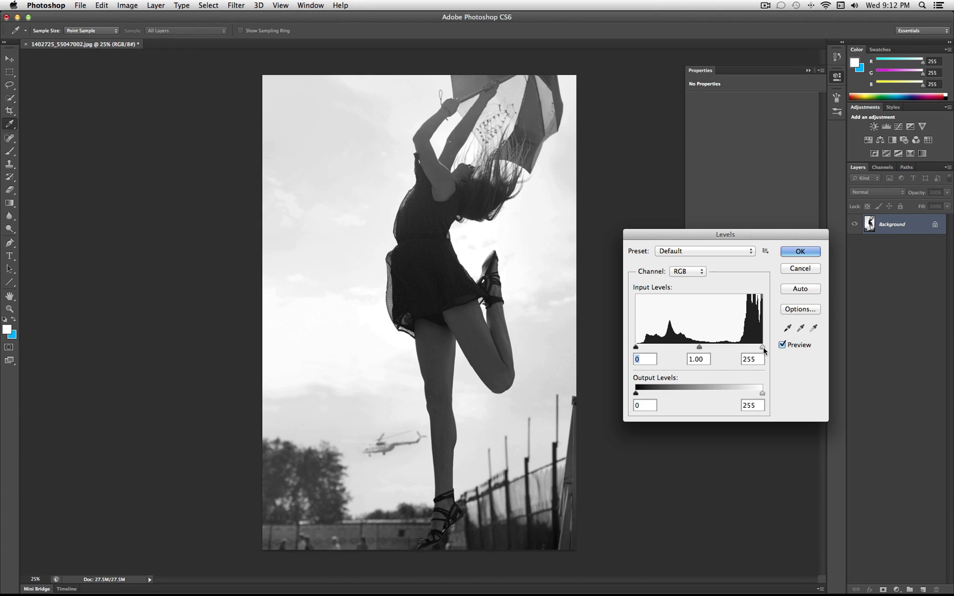
left_click_drag(763, 347, 753, 350)
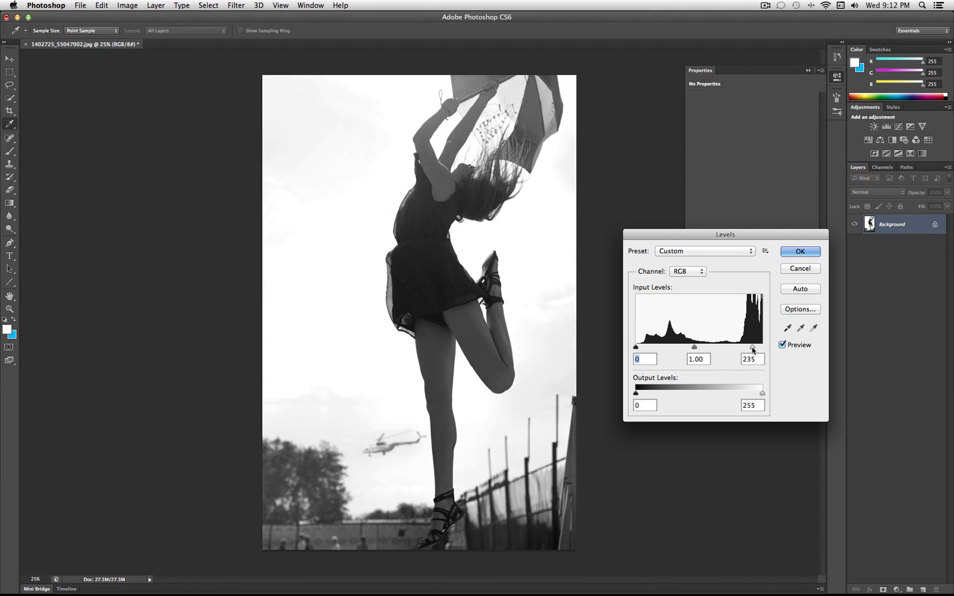
left_click(762, 348)
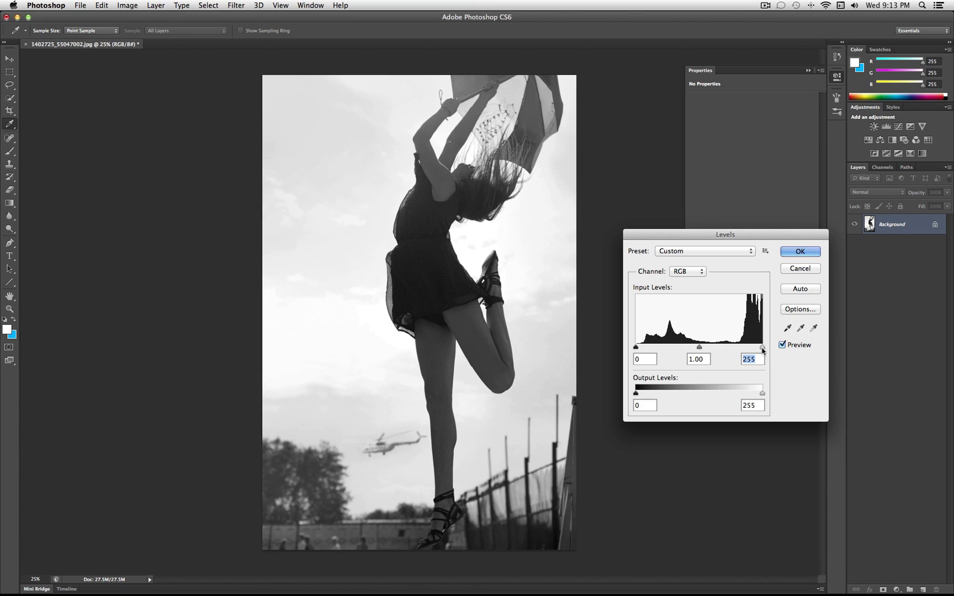
left_click_drag(763, 348, 753, 349)
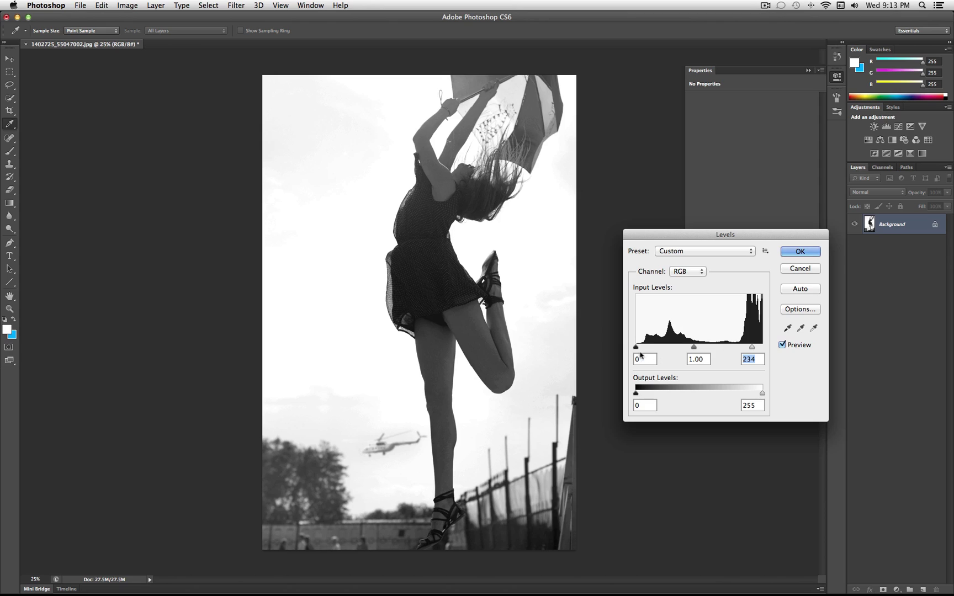
left_click_drag(636, 347, 648, 348)
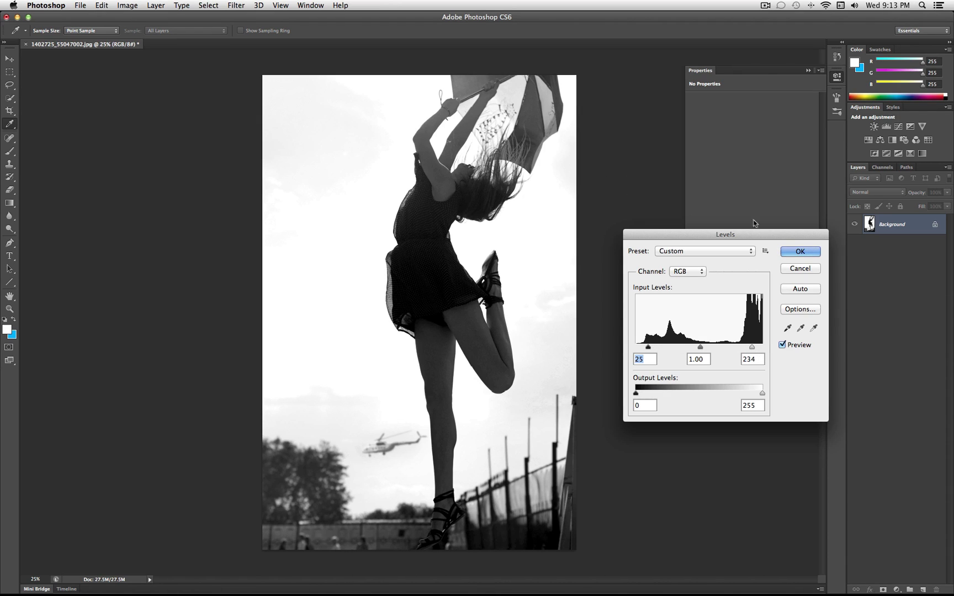
Step: Apply the Levels contrast and duplicate Background into a Background copy layer
left_click(800, 252)
key("v")
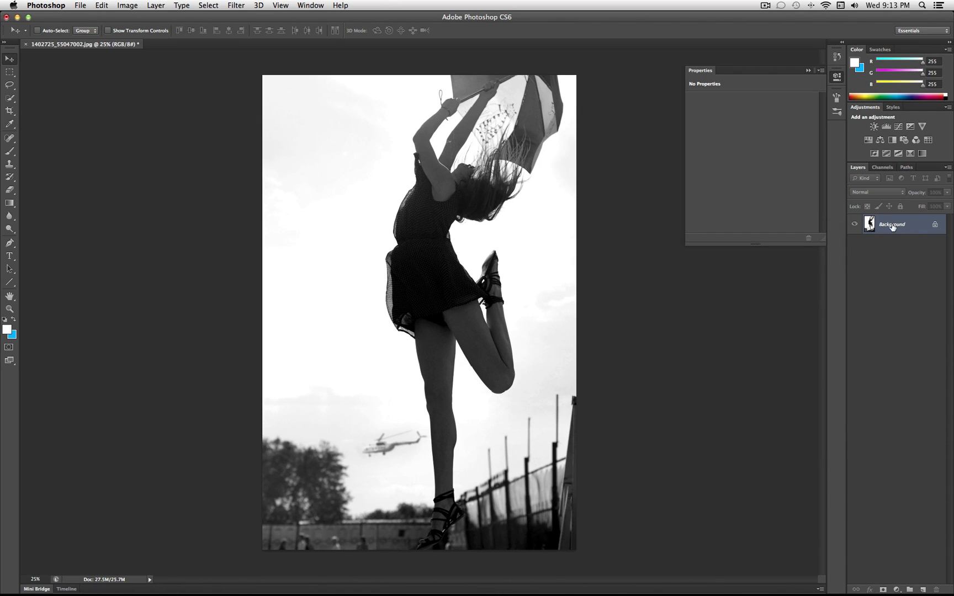
right_click(890, 227)
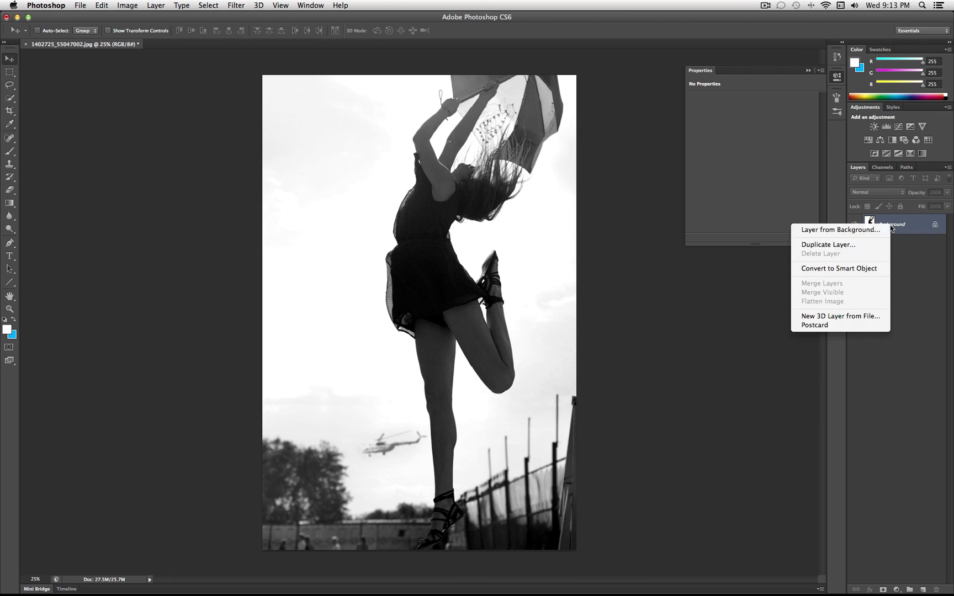
left_click(877, 249)
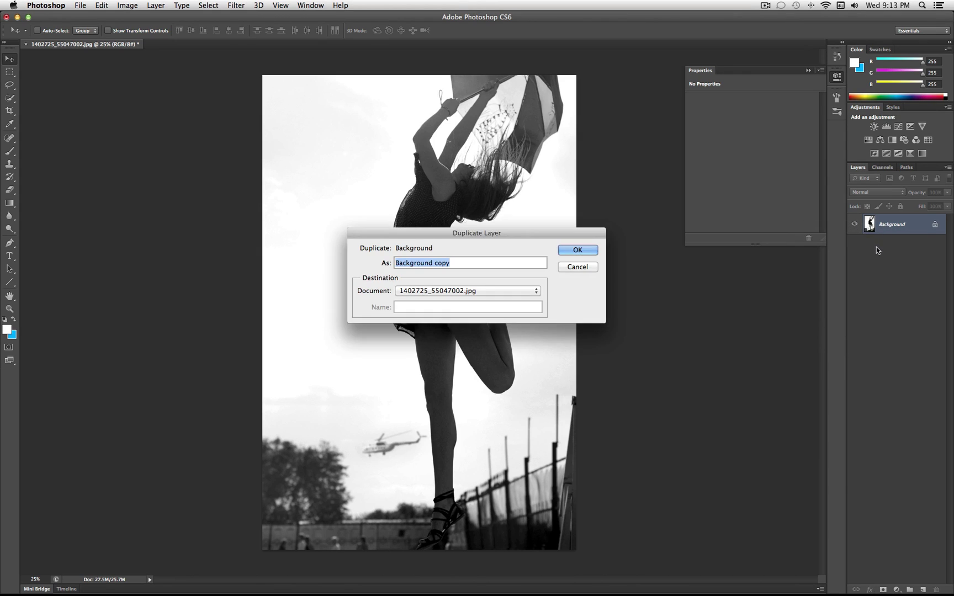
left_click(576, 251)
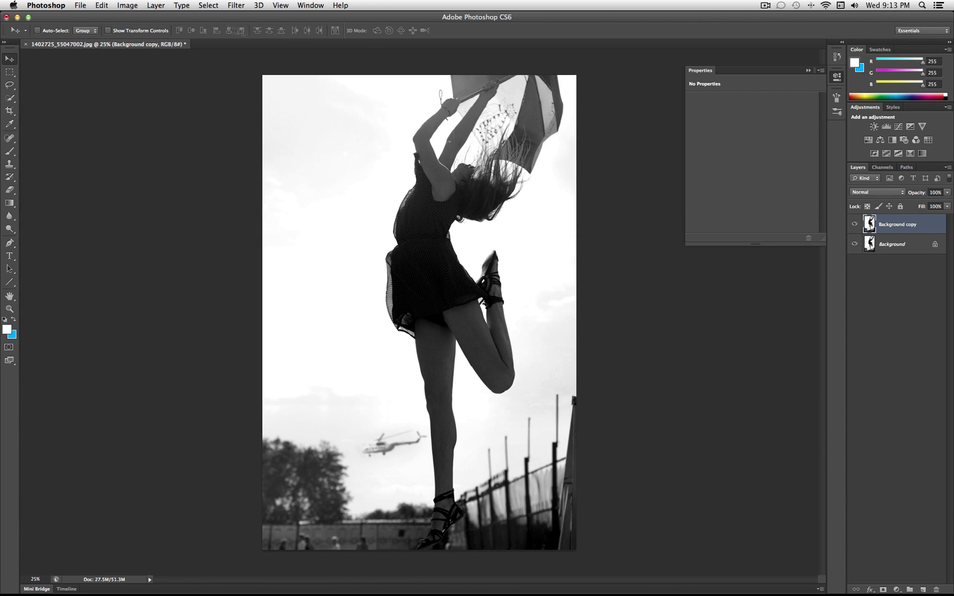
Step: Colorize Background copy blue in Hue/Saturation: hue 225, saturation 70, lightness +20
left_click(127, 5)
mouse_move(138, 34)
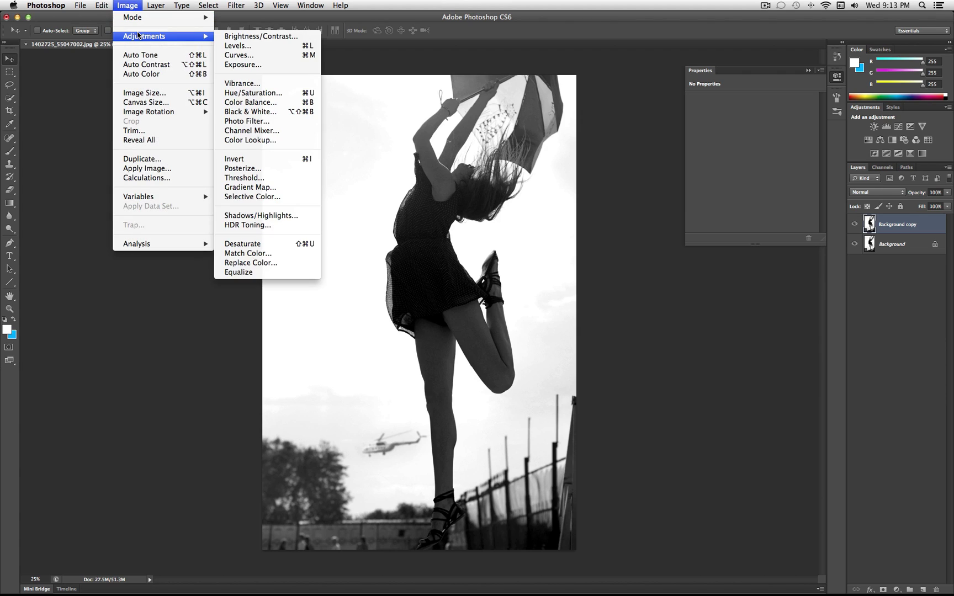
left_click(297, 96)
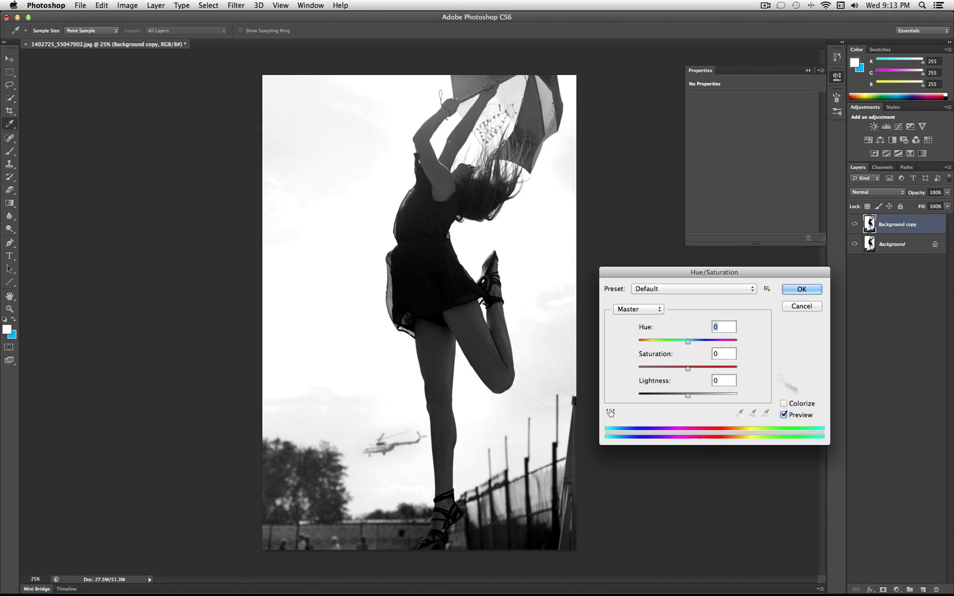
left_click(783, 403)
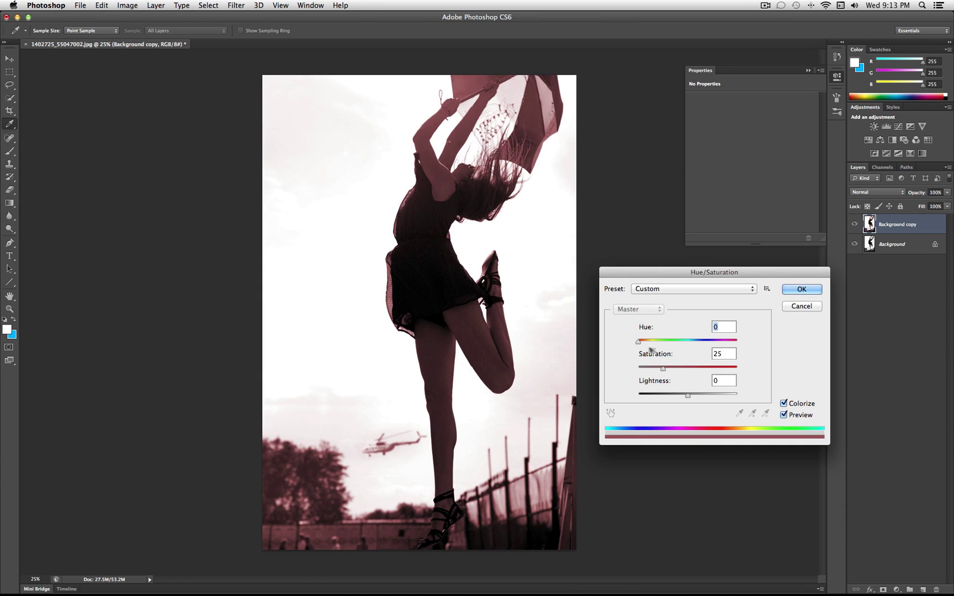
left_click_drag(638, 343, 708, 372)
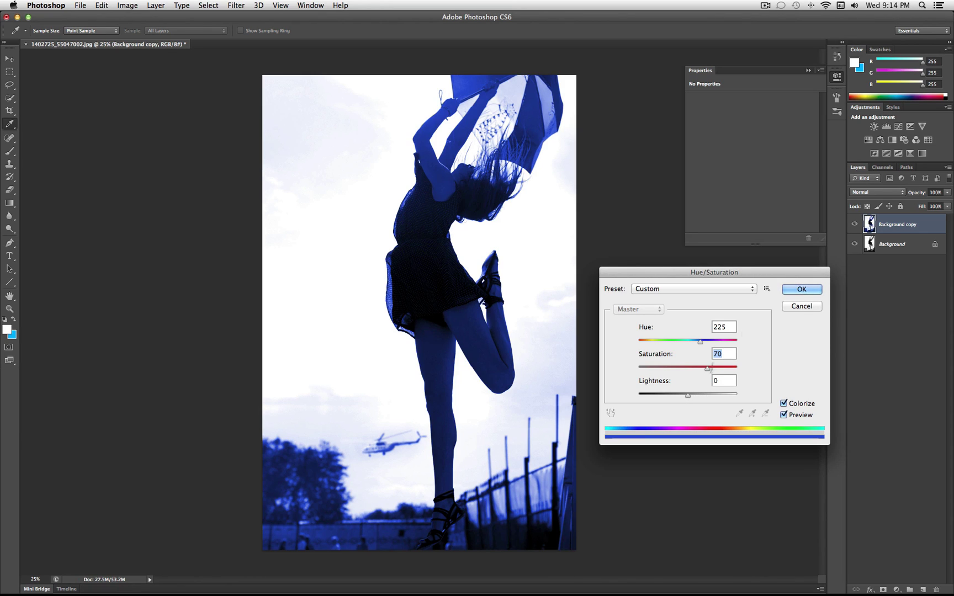
left_click_drag(686, 399, 695, 399)
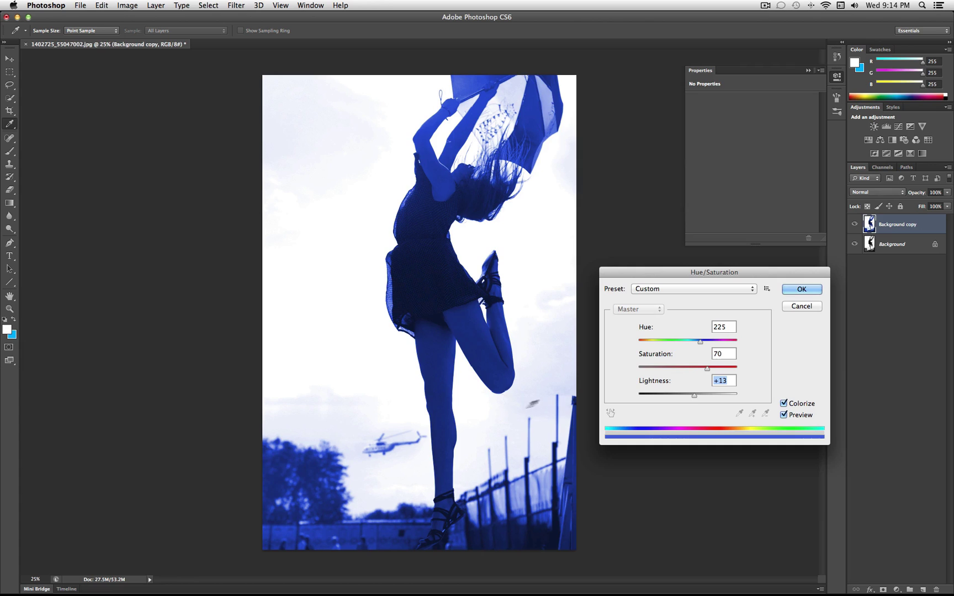
mouse_move(694, 396)
left_mouse_down()
mouse_move(654, 400)
mouse_move(700, 395)
left_mouse_up()
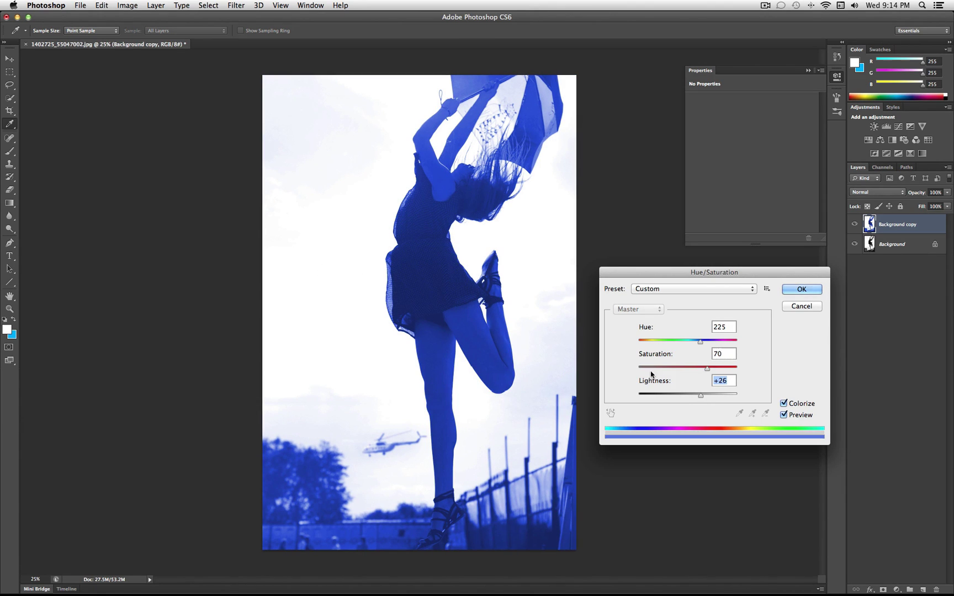
left_click_drag(700, 396, 649, 398)
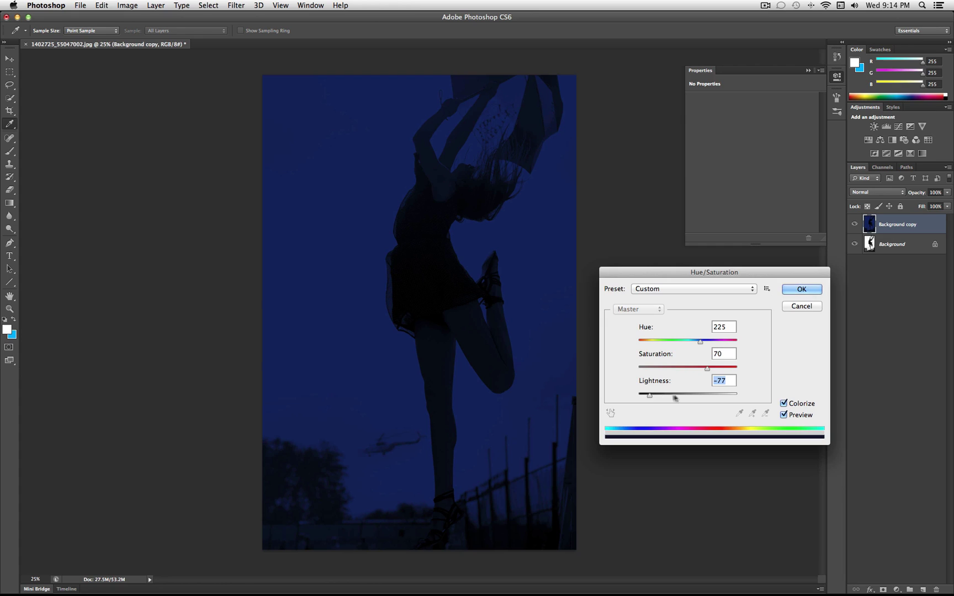
left_click_drag(690, 397, 695, 398)
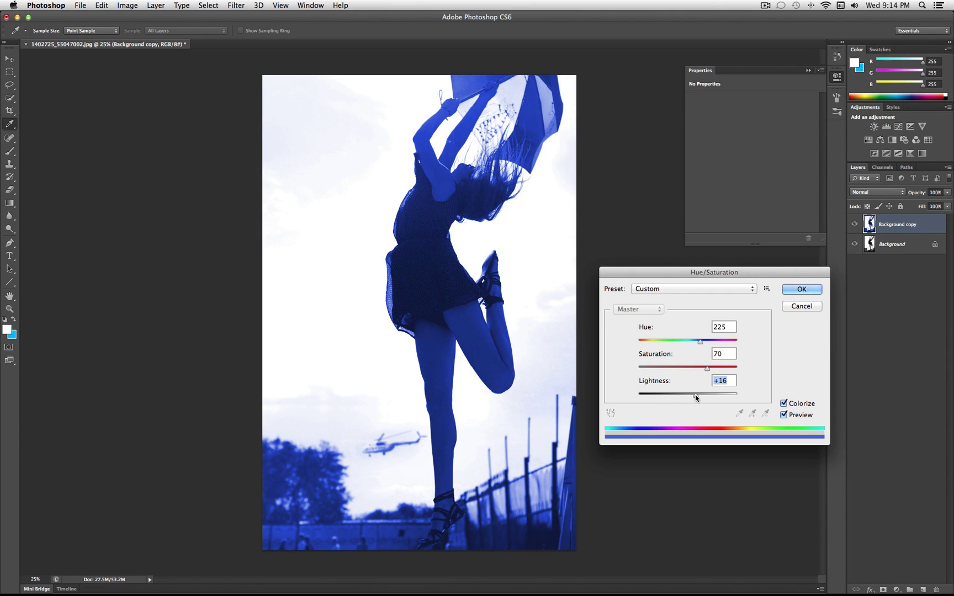
left_click_drag(696, 398, 700, 396)
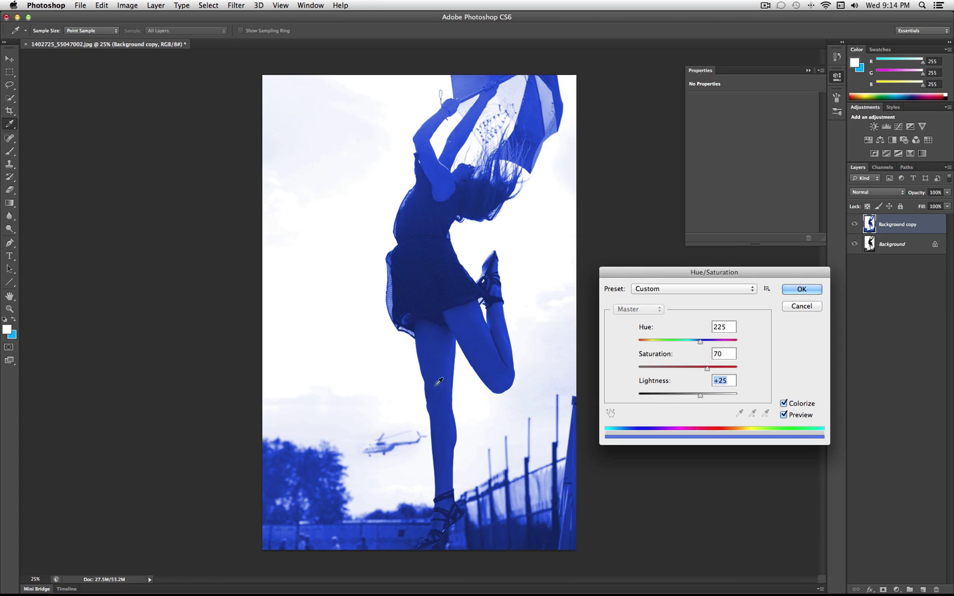
left_click(698, 398)
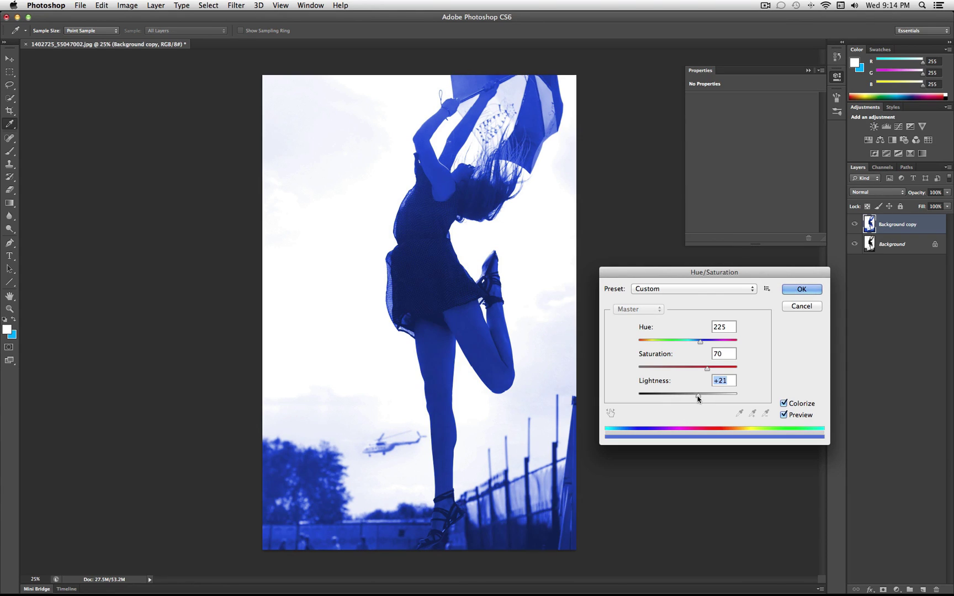
left_click(799, 290)
Step: Set the blue copy's blend mode to Multiply and shift it right of the original
left_click(886, 193)
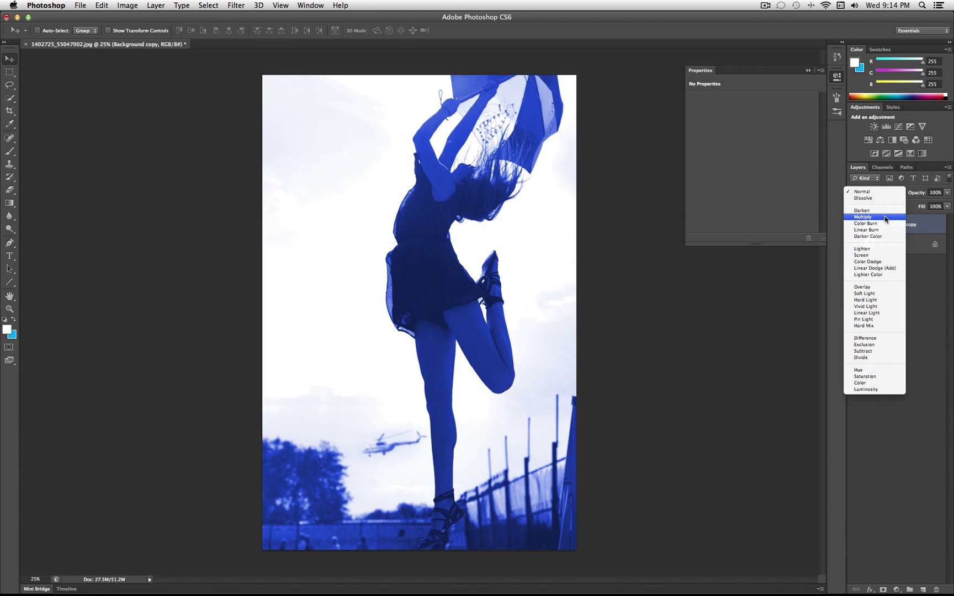
left_click(885, 217)
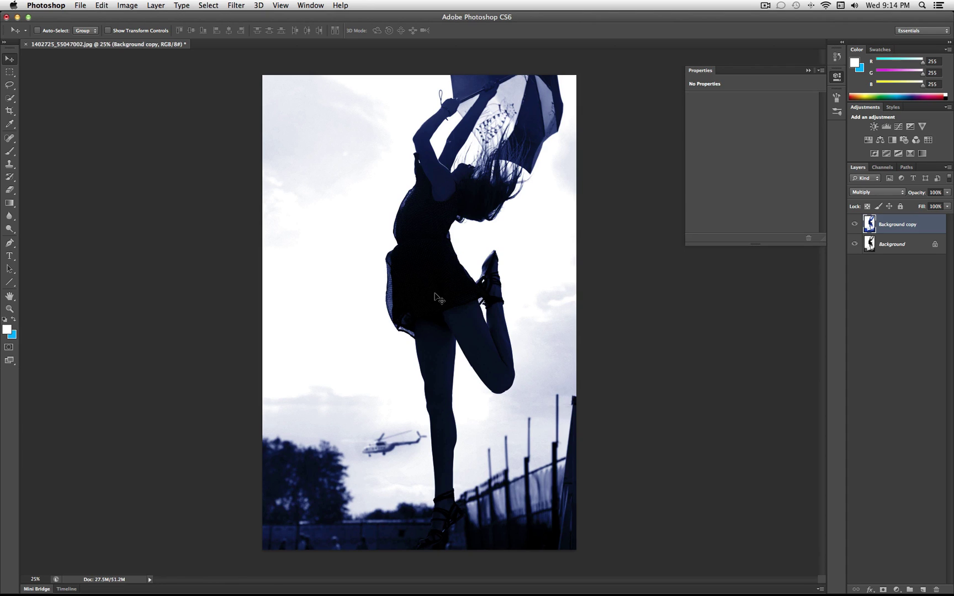
left_click_drag(434, 296, 467, 302)
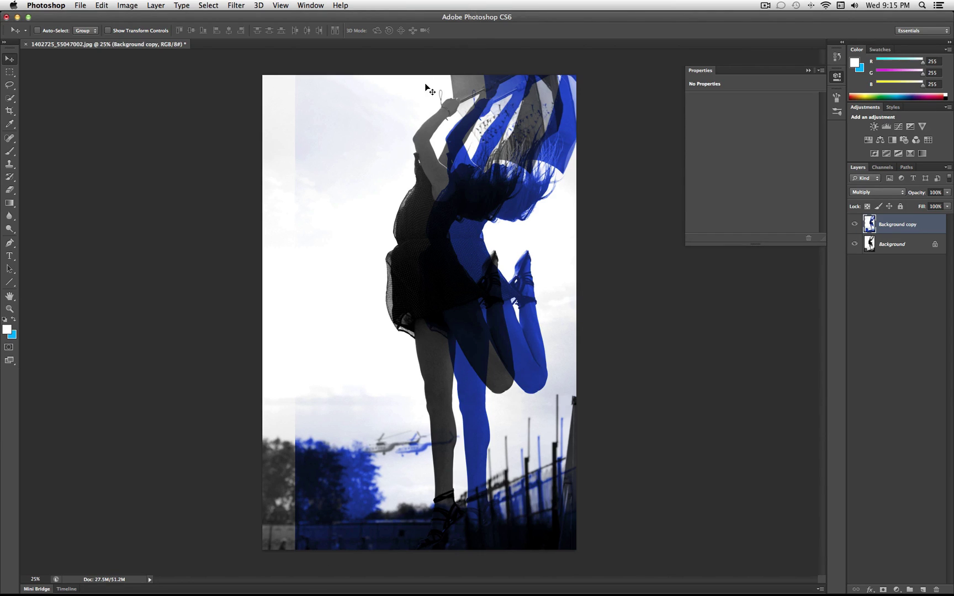
Step: Free Transform the blue layer, stretching its left side to the canvas edge (~110% width)
left_click(101, 5)
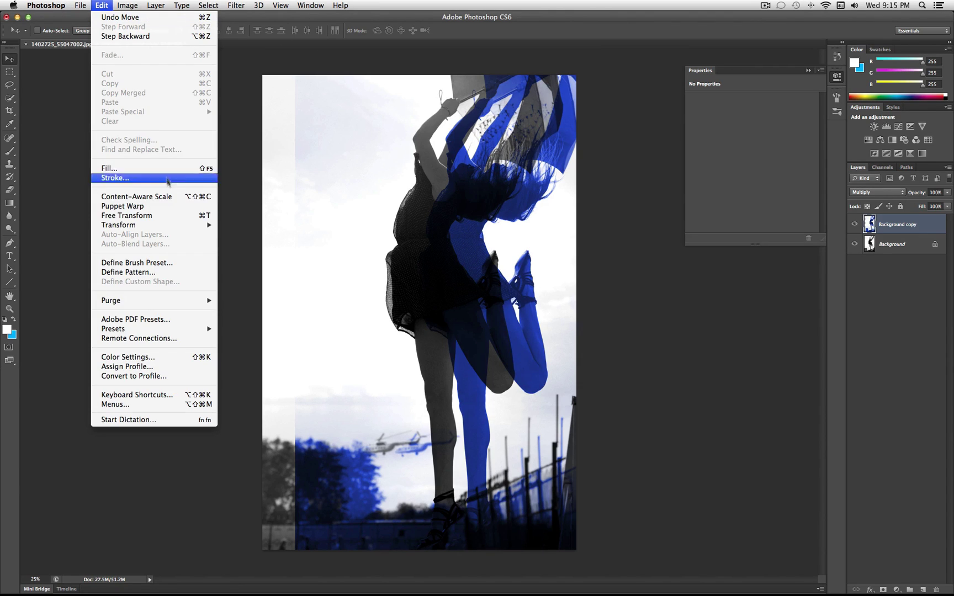
left_click(162, 215)
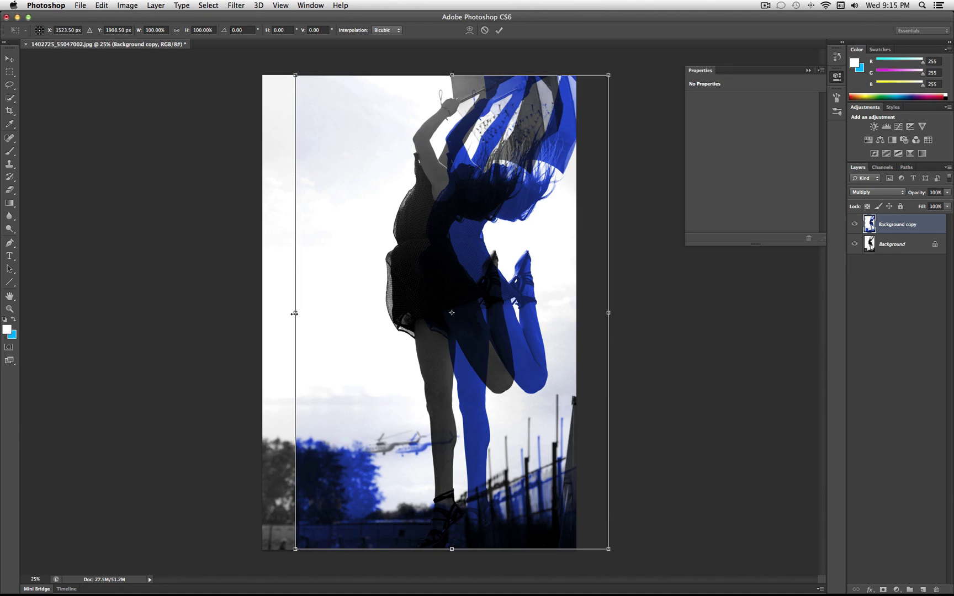
left_click_drag(295, 313, 262, 312)
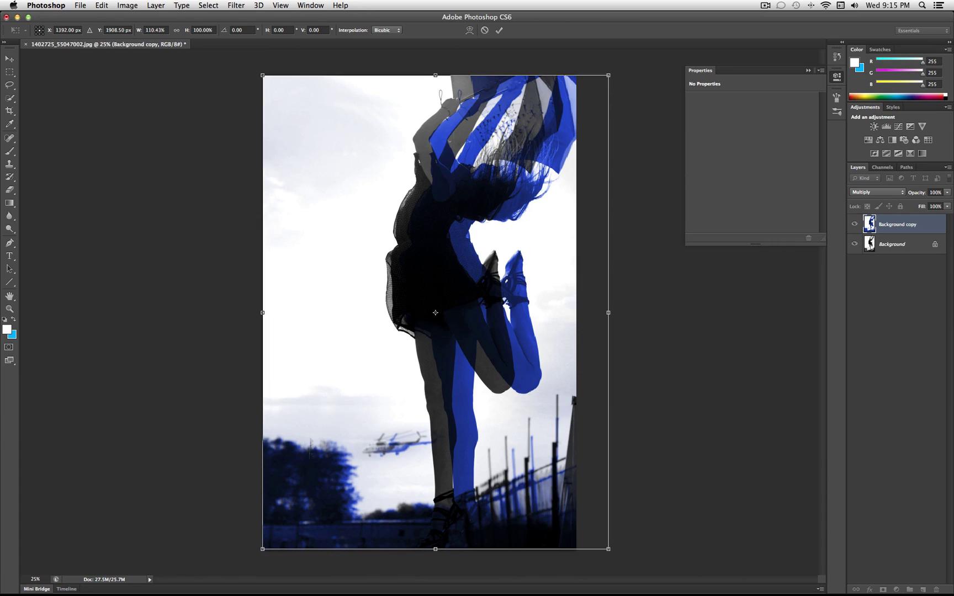
key("Return")
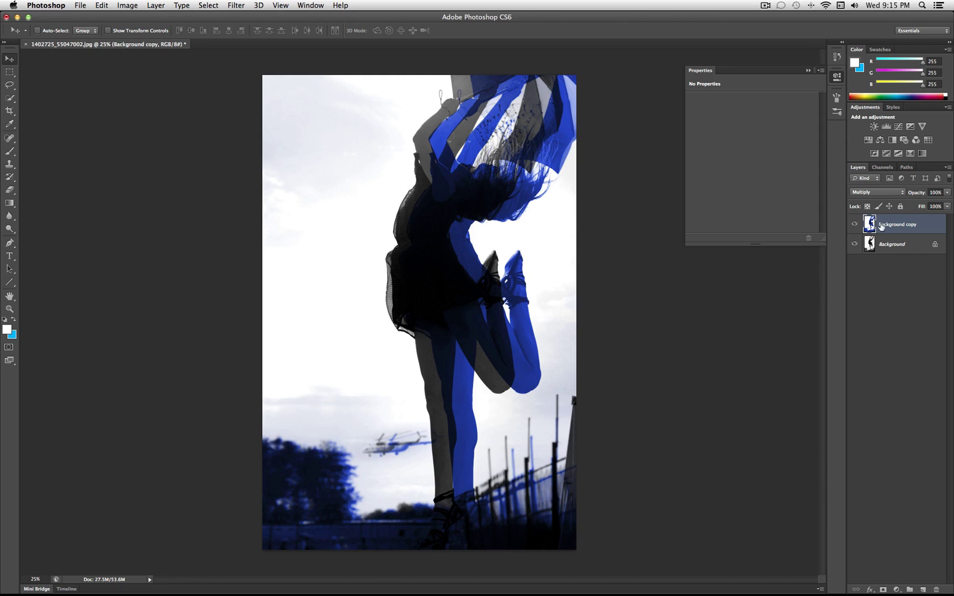
Step: Add a white Reveal All mask to the Background copy layer via Layer > Layer Mask
left_click(148, 5)
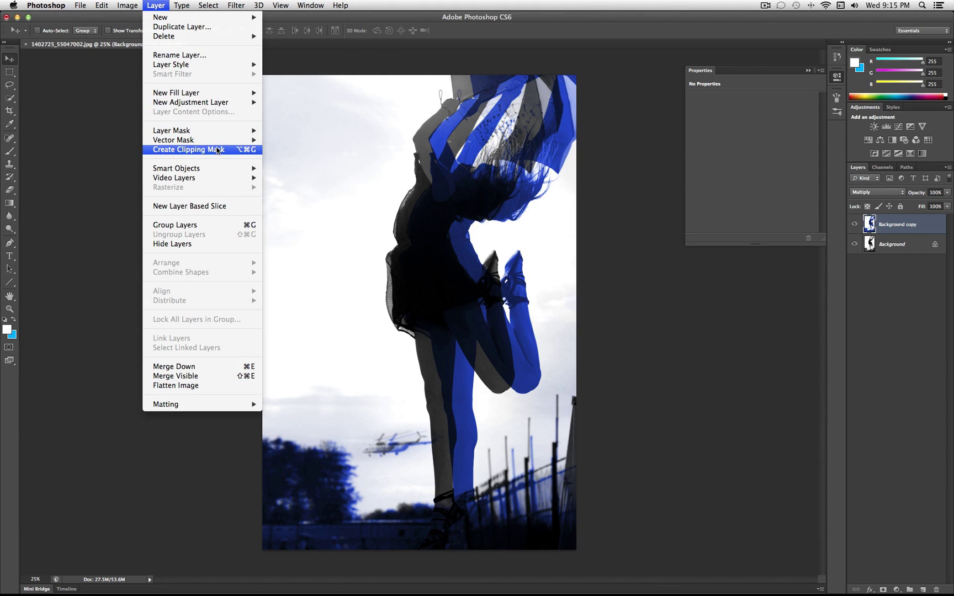
mouse_move(229, 131)
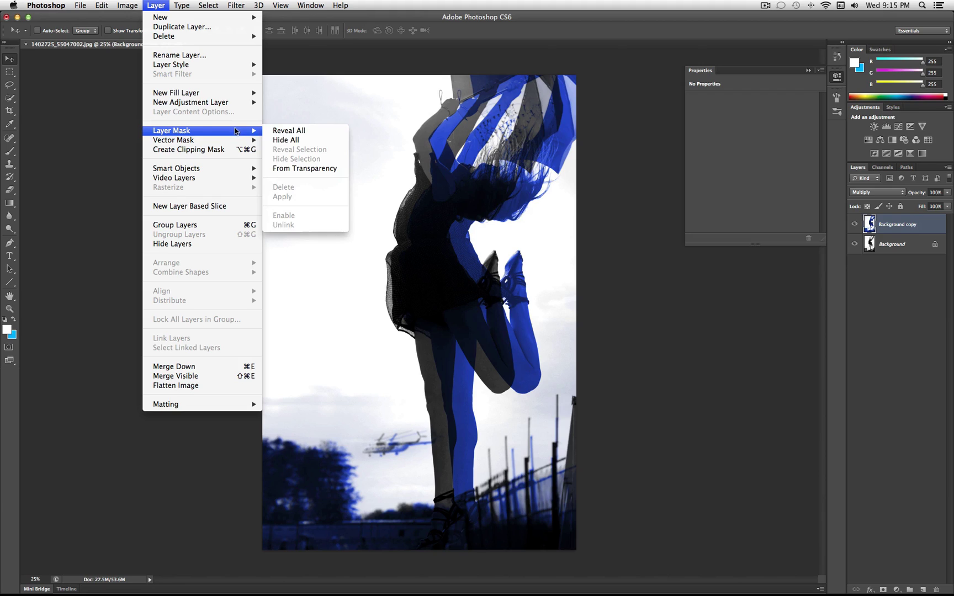
left_click(312, 133)
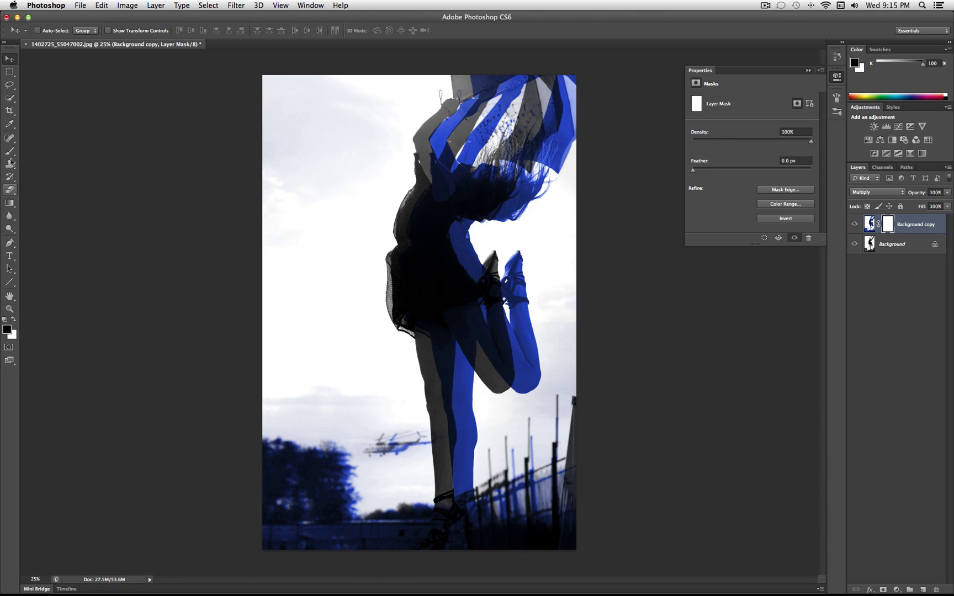
Step: Choose a soft round Brush at 0% hardness and enlarge it to 489 px
left_click(11, 155)
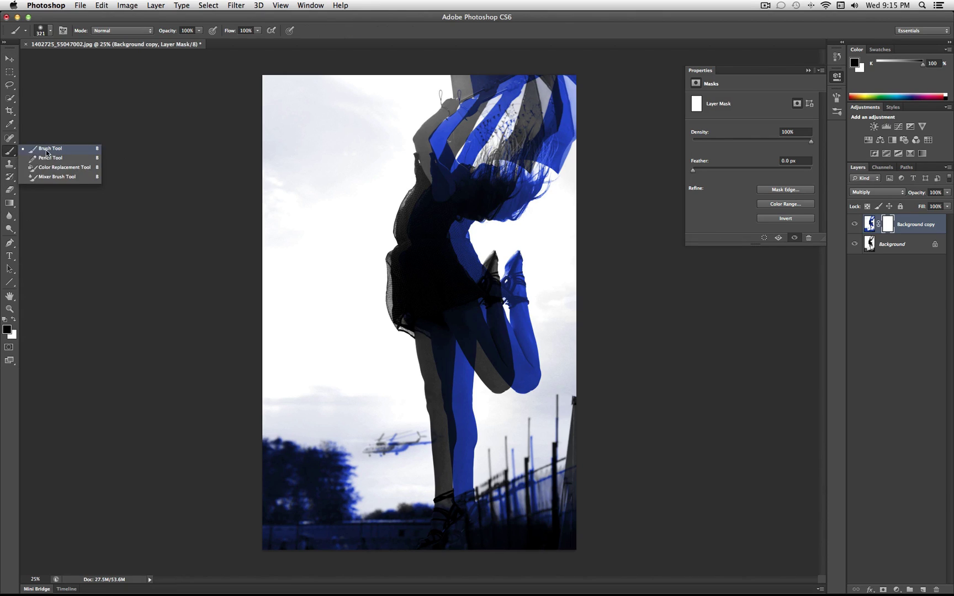
left_click(51, 32)
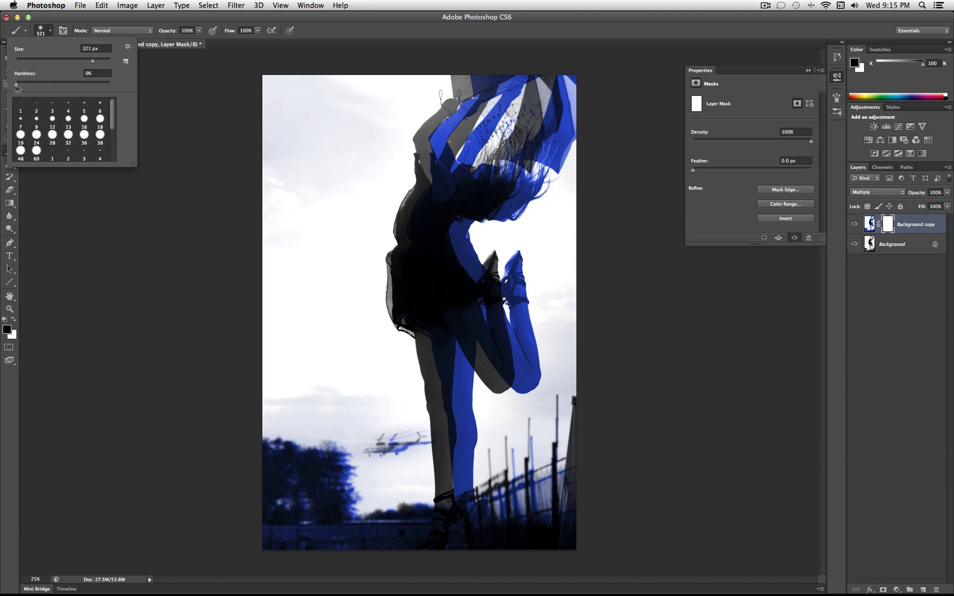
left_click(18, 88)
left_click_drag(94, 61, 100, 60)
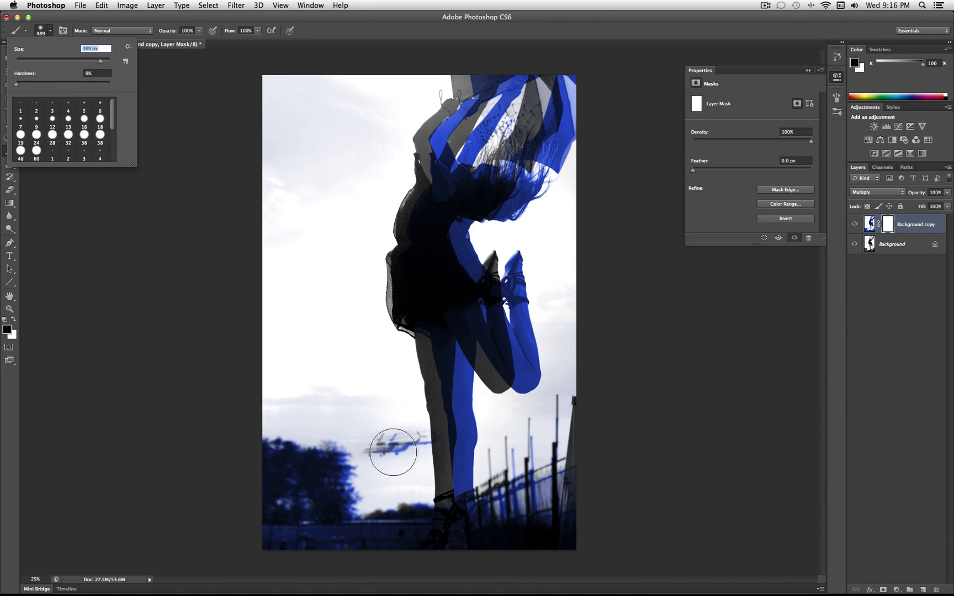
Step: Paint black on the mask over the helicopter, undoing stray strokes on the trees and raised arm
left_click(392, 448)
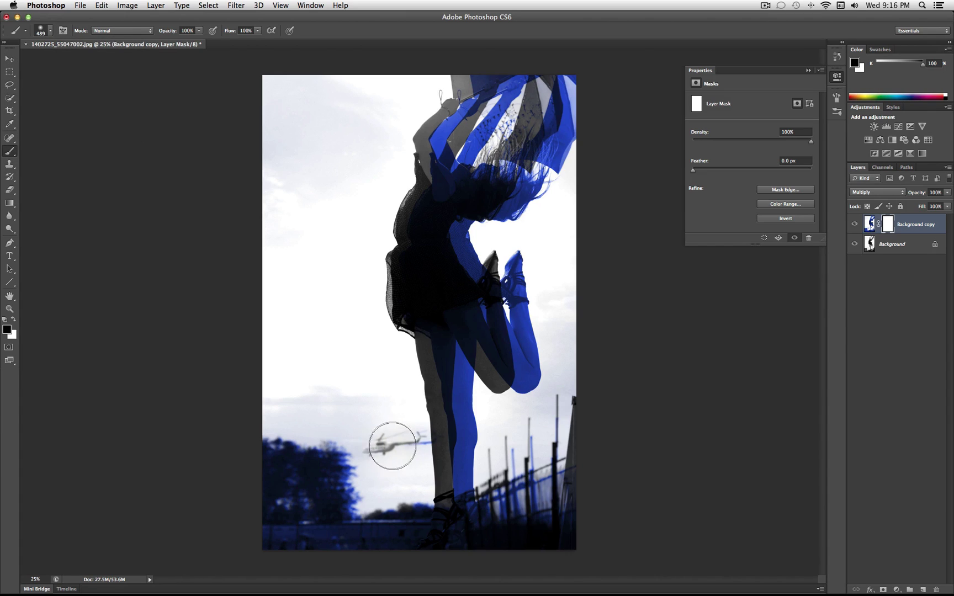
mouse_move(392, 446)
left_mouse_down()
mouse_move(410, 434)
mouse_move(392, 447)
left_mouse_up()
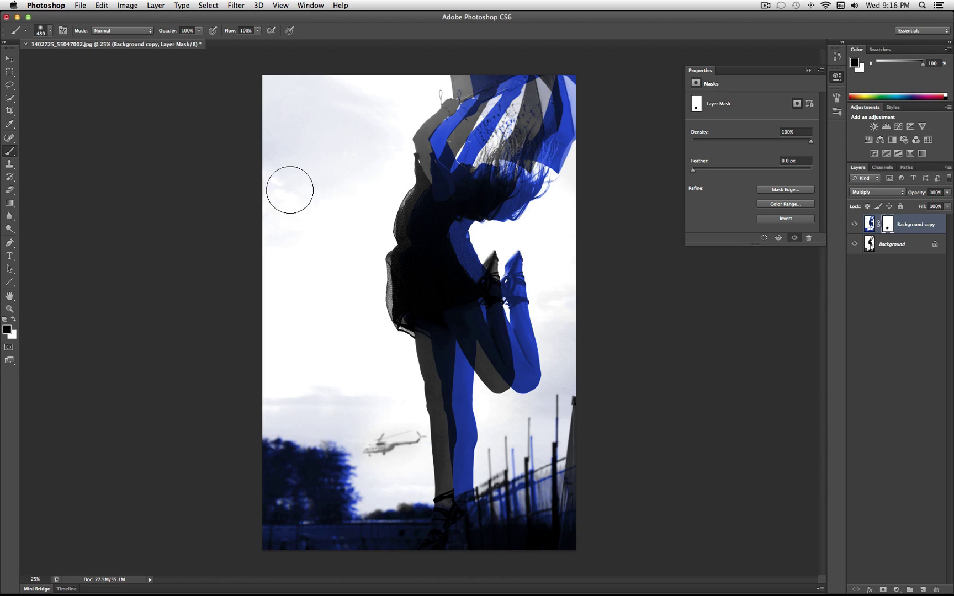
mouse_move(252, 405)
left_mouse_down()
mouse_move(269, 570)
mouse_move(311, 550)
mouse_move(351, 547)
mouse_move(319, 494)
mouse_move(340, 466)
mouse_move(355, 473)
left_mouse_up()
key("super+z")
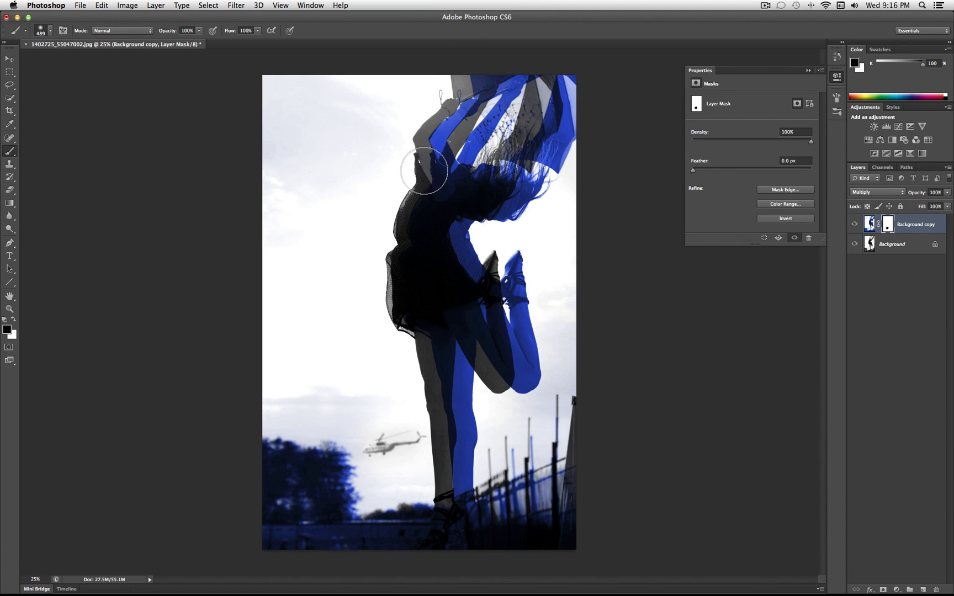
mouse_move(409, 119)
left_mouse_down()
mouse_move(421, 94)
mouse_move(420, 104)
mouse_move(493, 57)
mouse_move(480, 83)
mouse_move(496, 72)
left_mouse_up()
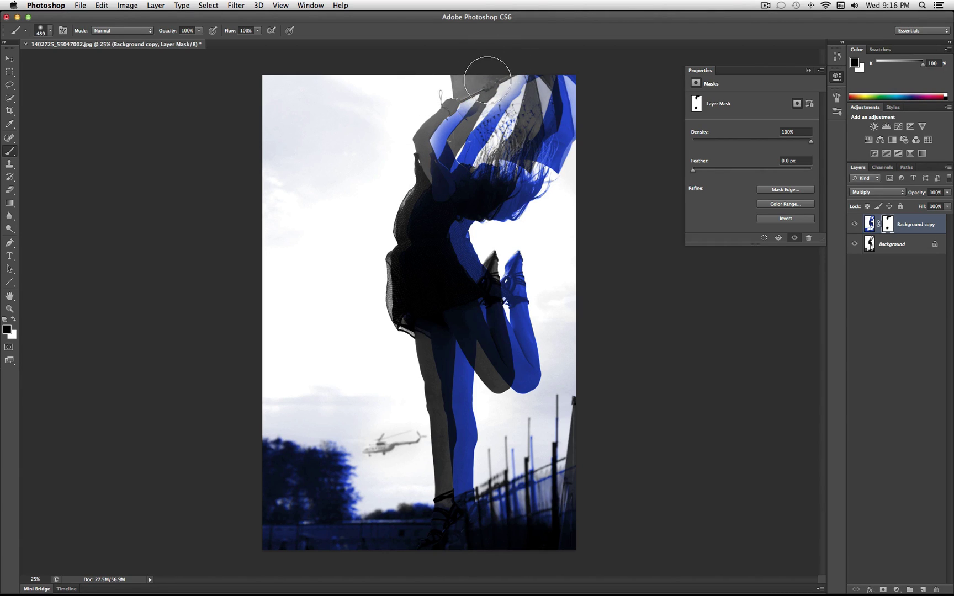
key("ctrl+z")
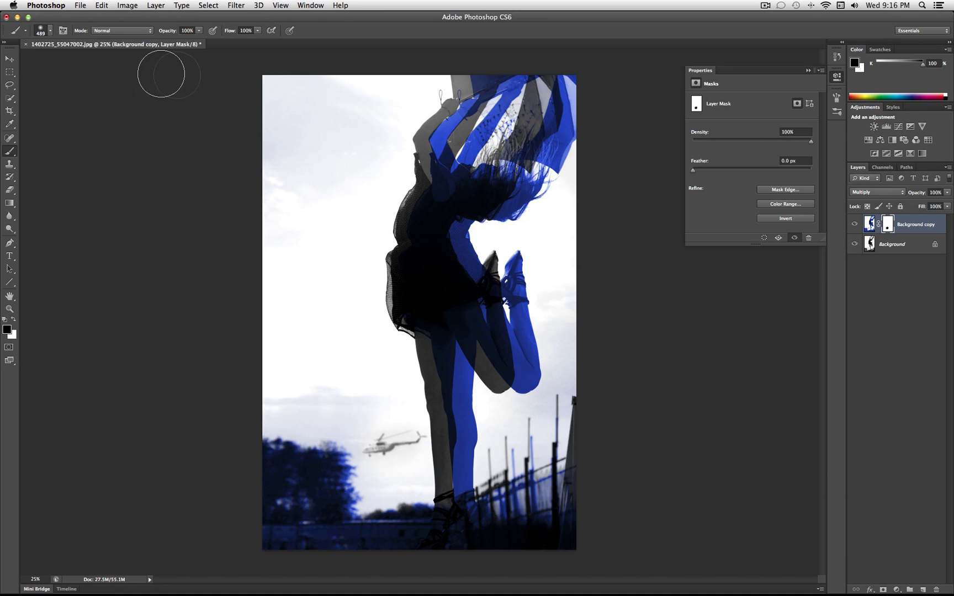
Step: Shift the blue Background copy right, stretch it wider to the left, then toggle its visibility to compare
left_click(9, 59)
left_click_drag(469, 313, 490, 313)
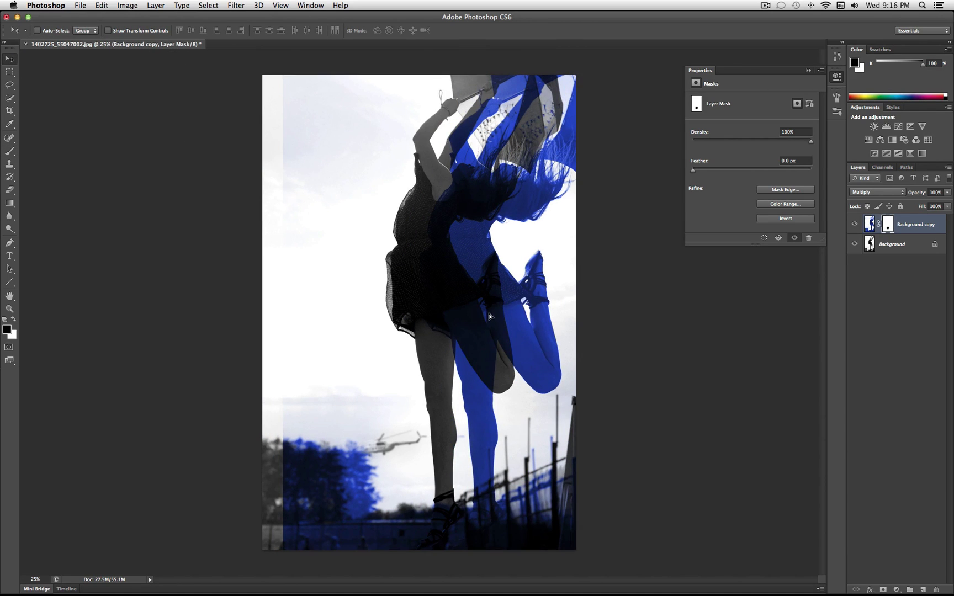
key("ctrl+t")
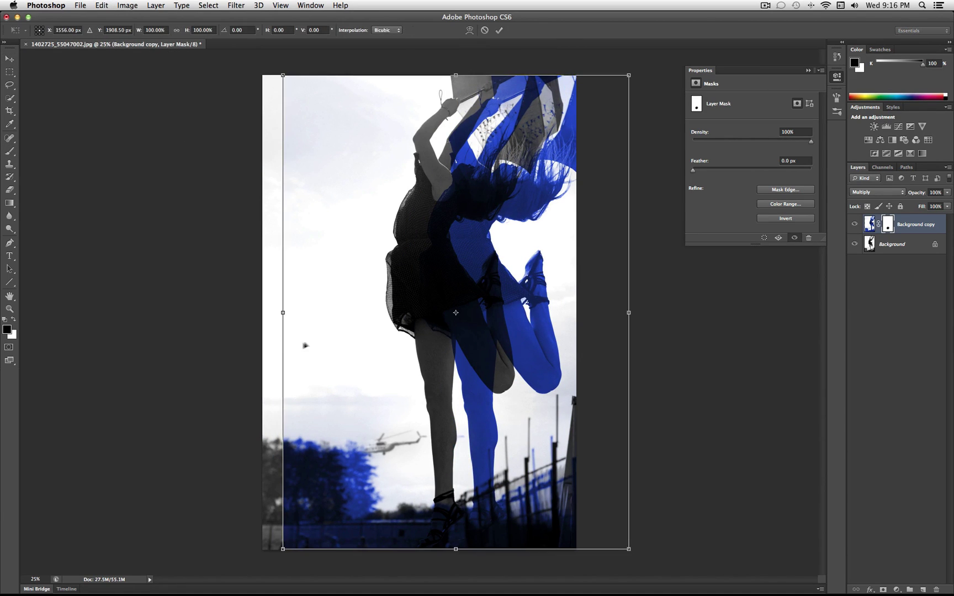
left_click_drag(282, 313, 262, 313)
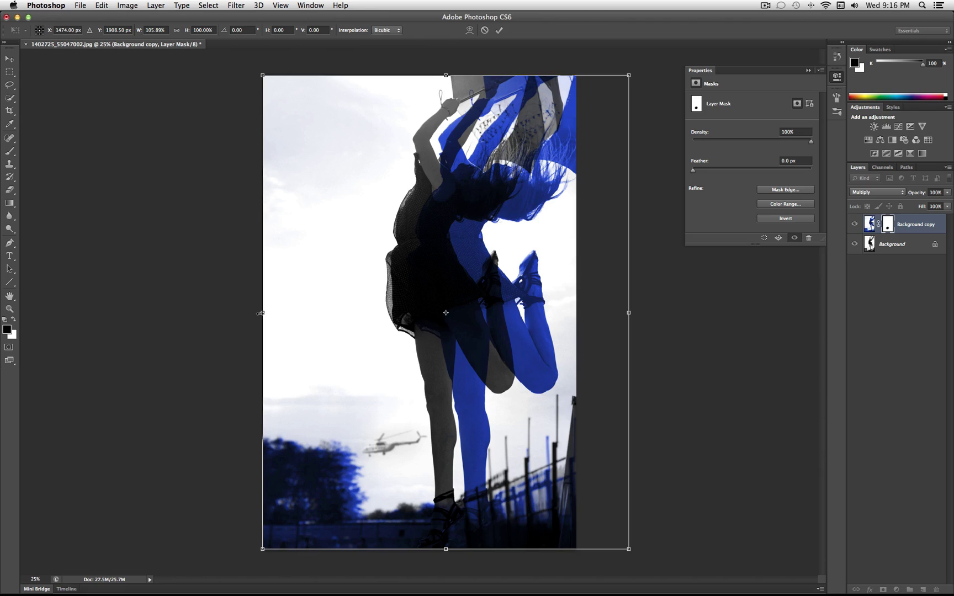
key("Return")
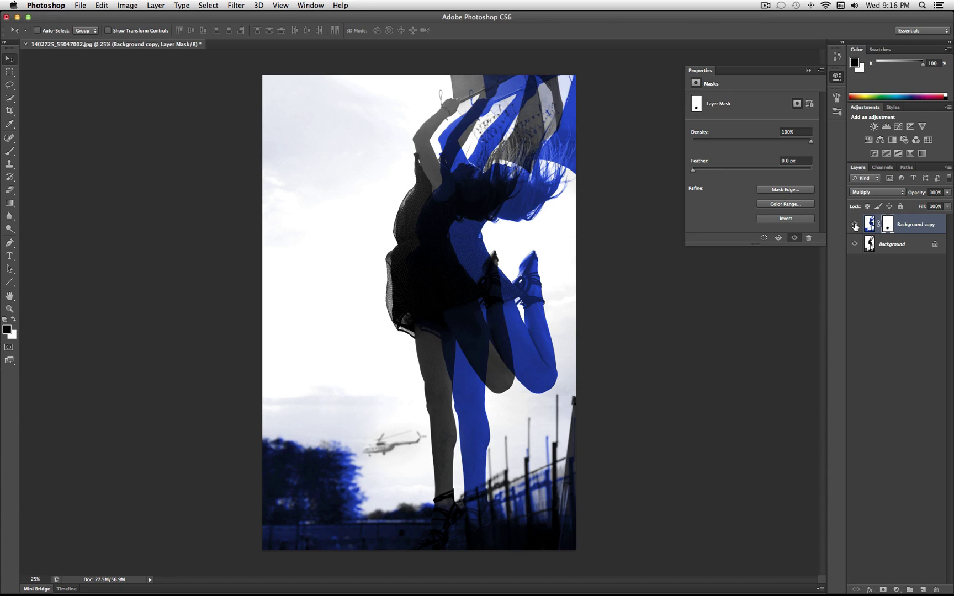
left_click(855, 225)
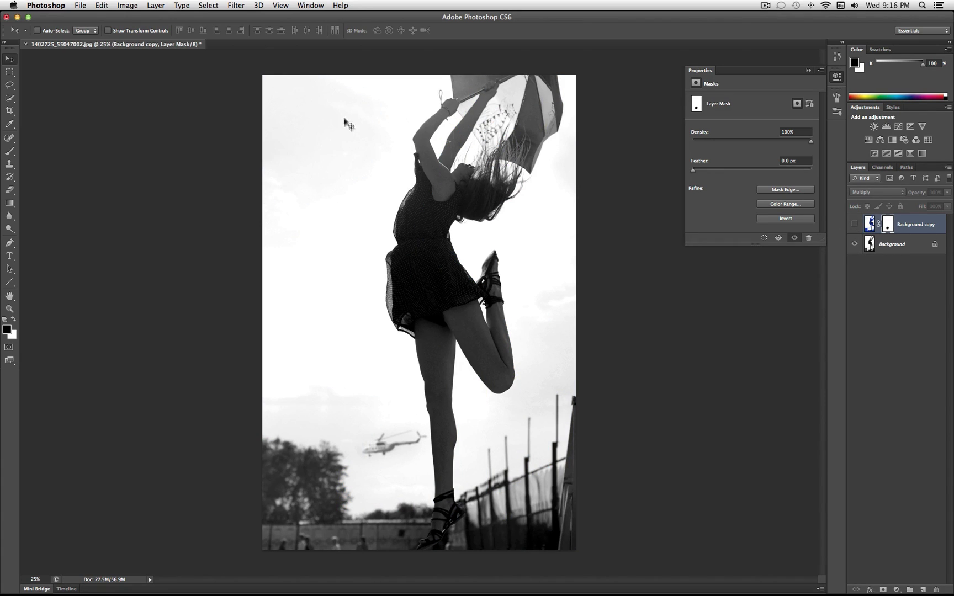
left_click(855, 225)
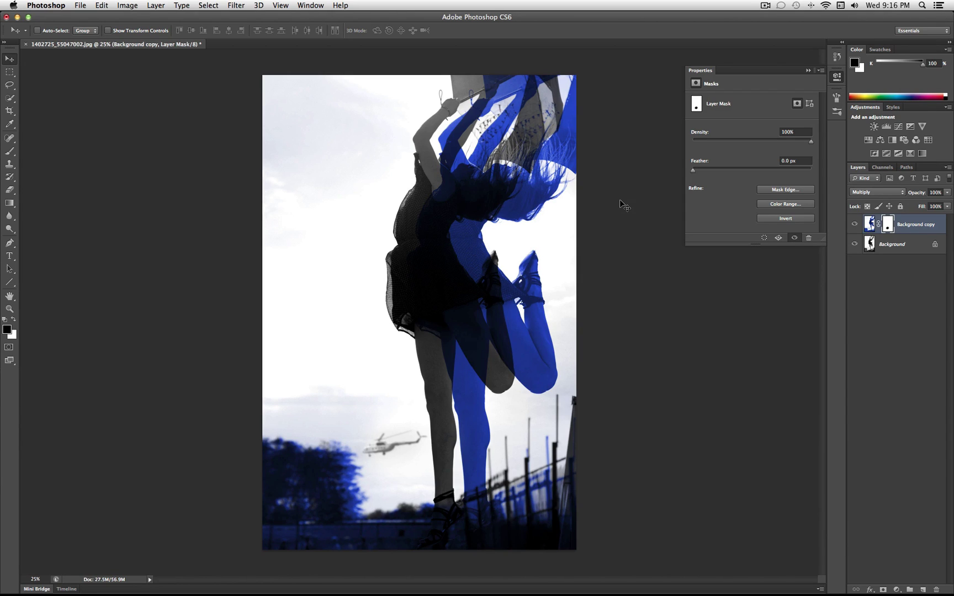
Step: Duplicate the blue masked layer as Background copy 2
right_click(913, 224)
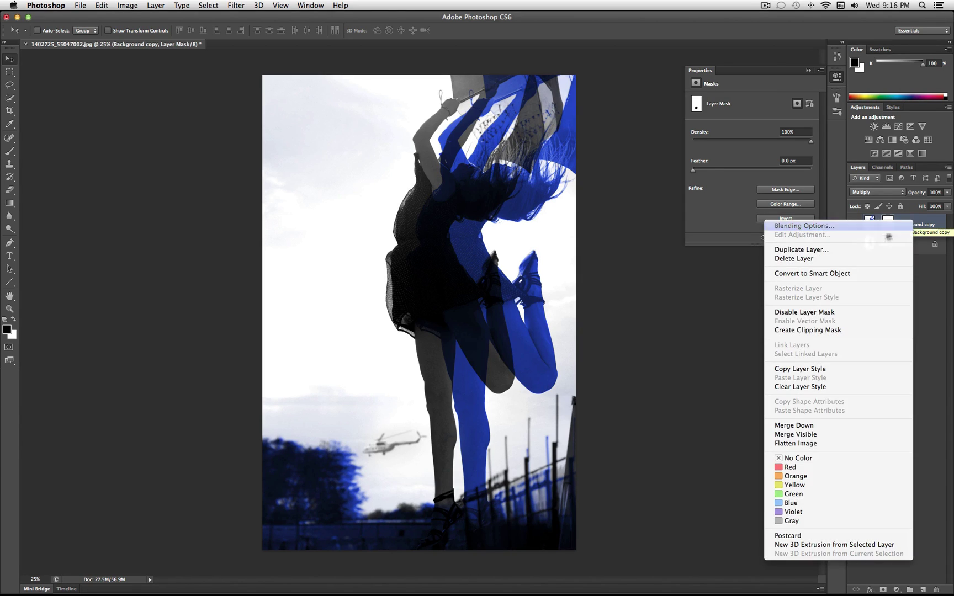
left_click(863, 253)
left_click(574, 250)
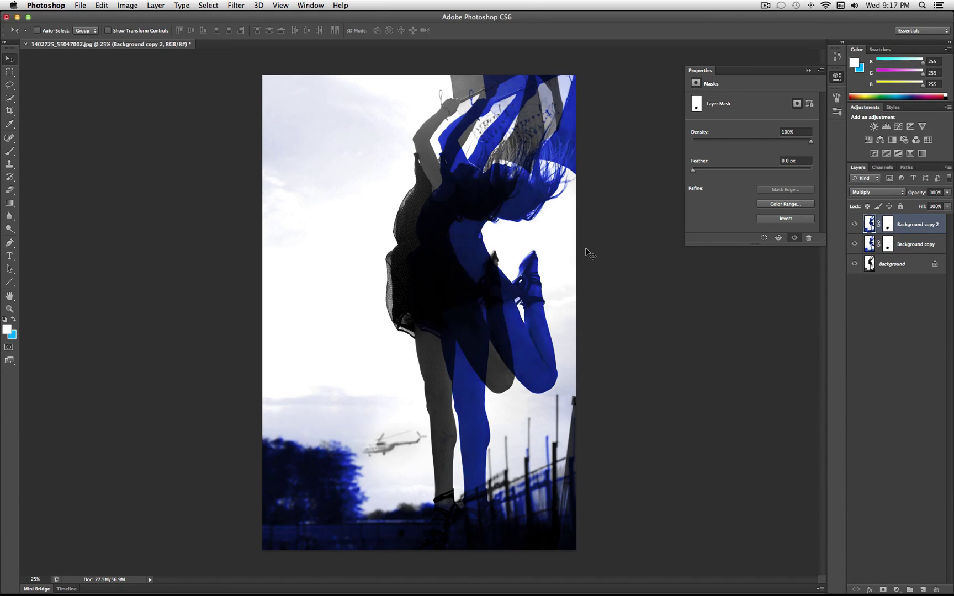
Step: Move Background copy 2 left of the figure and stretch it slightly wider to the right
left_click_drag(469, 291, 436, 297)
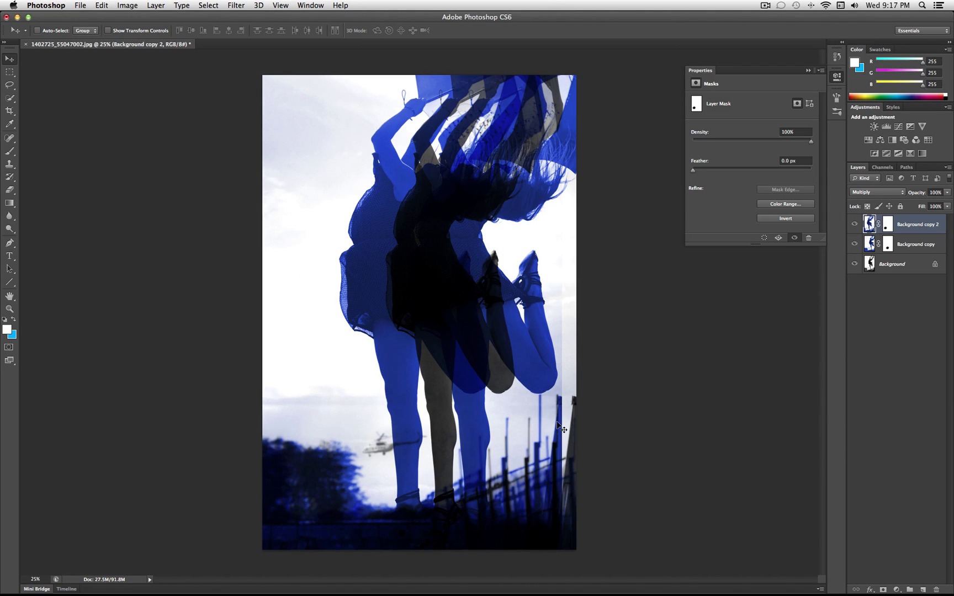
key("super+t")
left_click_drag(561, 312, 578, 312)
key("Return")
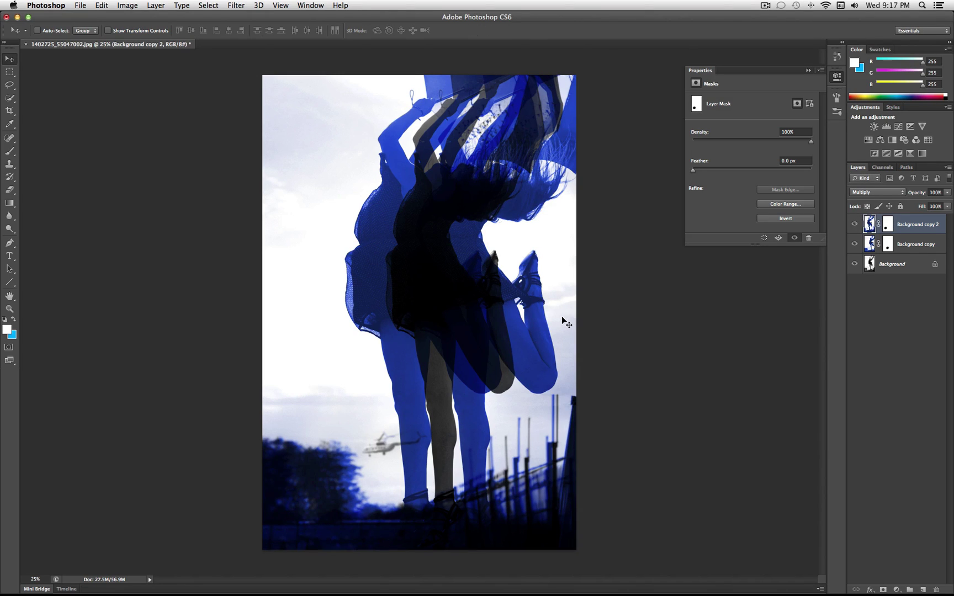
Step: Recolour Background copy 2 yellow with Hue/Saturation hue set to -163
left_click(136, 5)
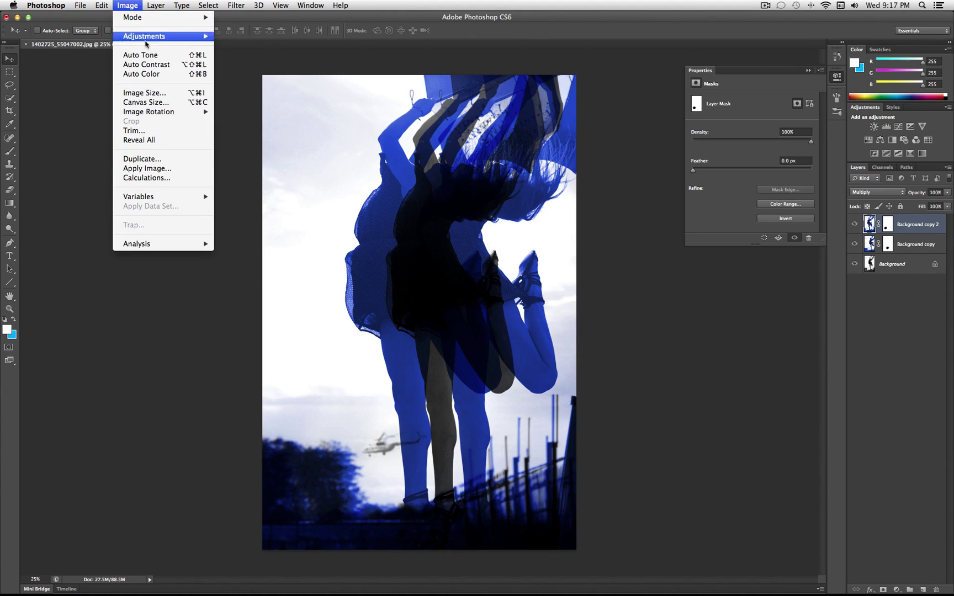
mouse_move(148, 37)
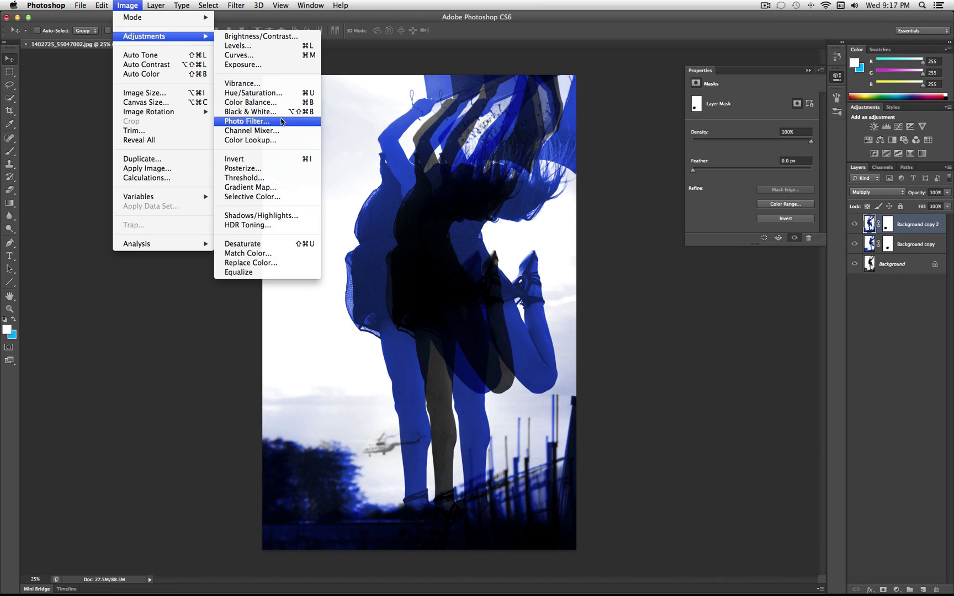
left_click(254, 93)
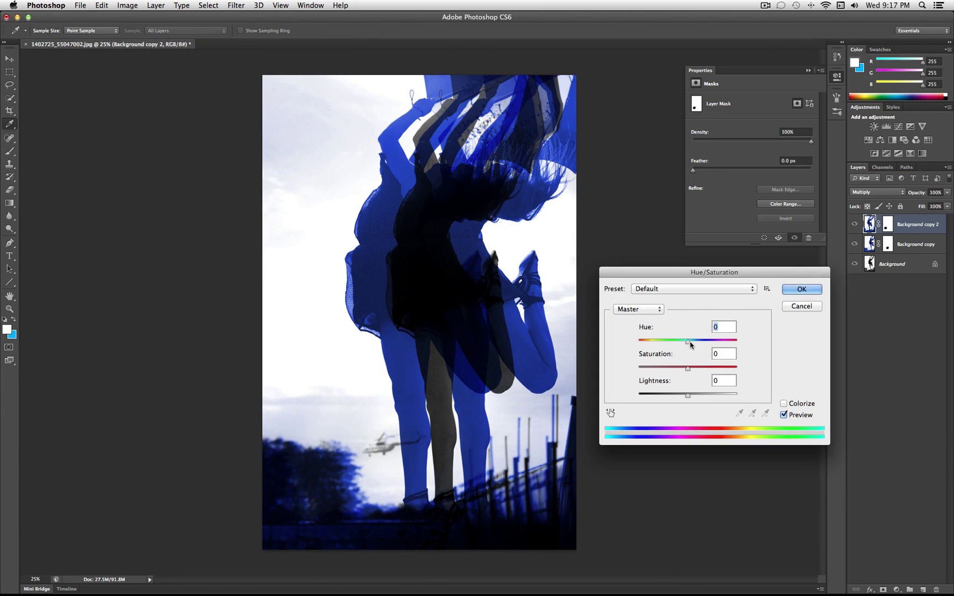
left_click_drag(688, 342, 641, 342)
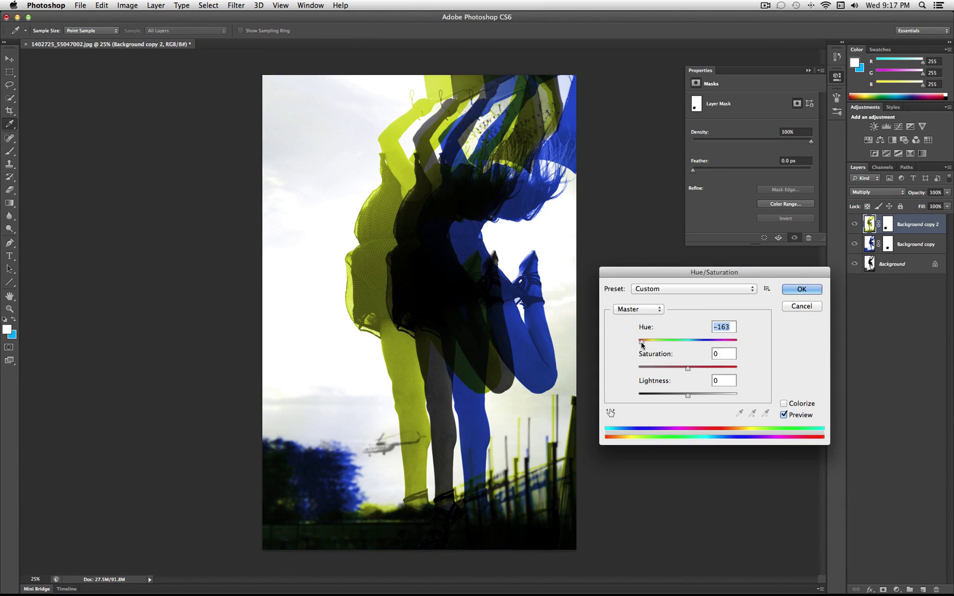
left_click(791, 287)
key("v")
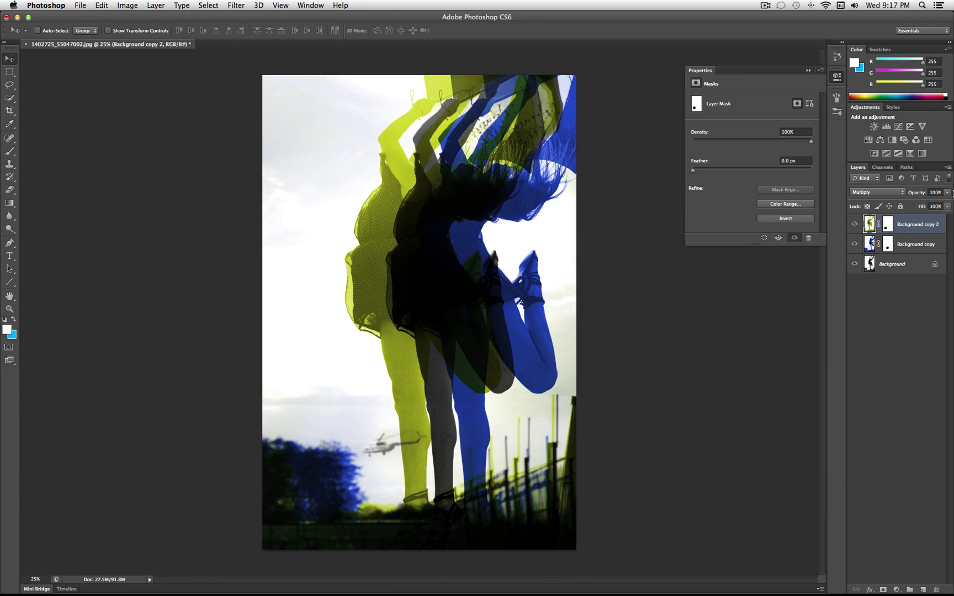
Step: Fade the yellow copy to 48% opacity and hide it
left_click(947, 194)
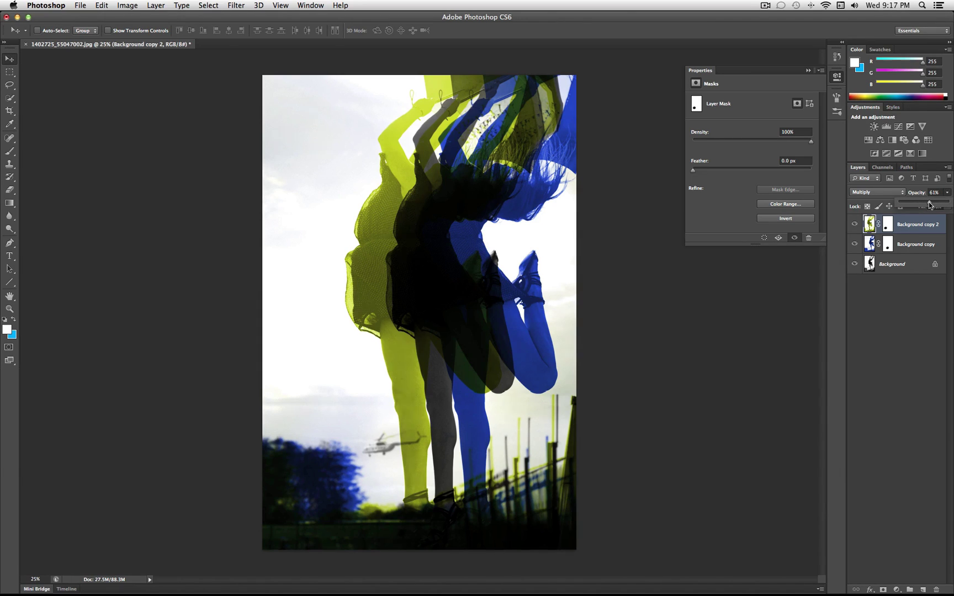
mouse_move(930, 206)
left_mouse_down()
mouse_move(914, 203)
mouse_move(928, 204)
left_mouse_up()
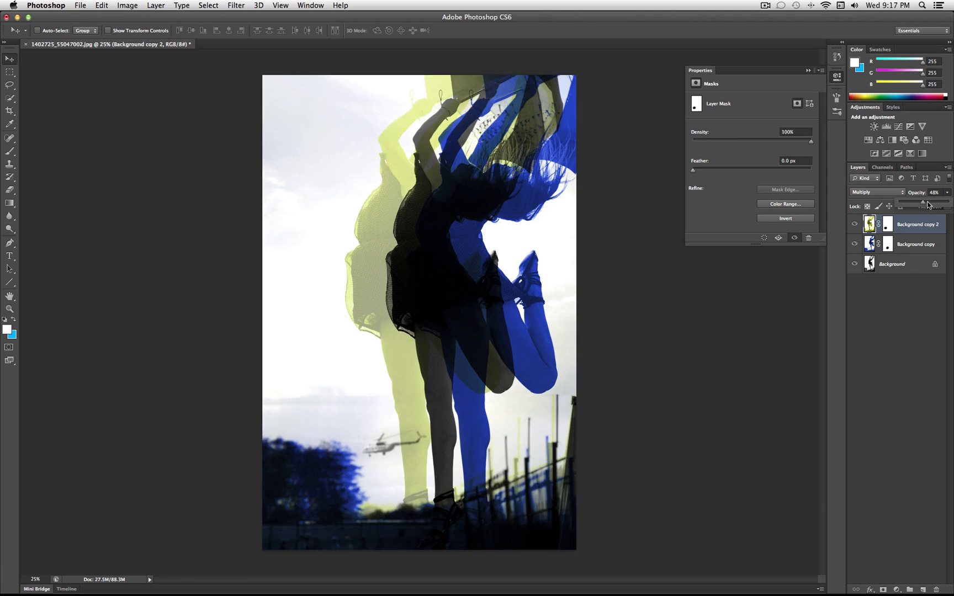
left_click(949, 195)
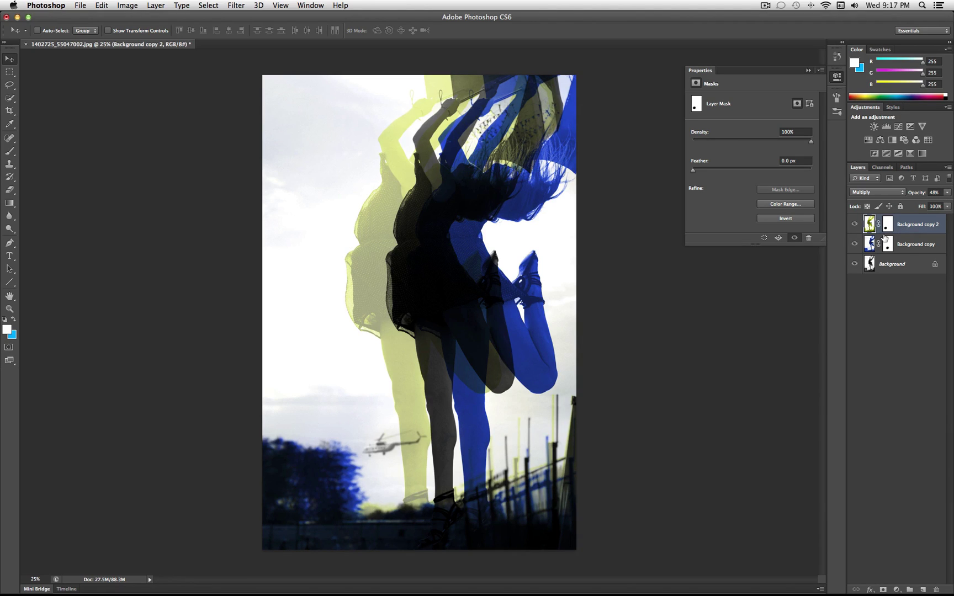
left_click(856, 224)
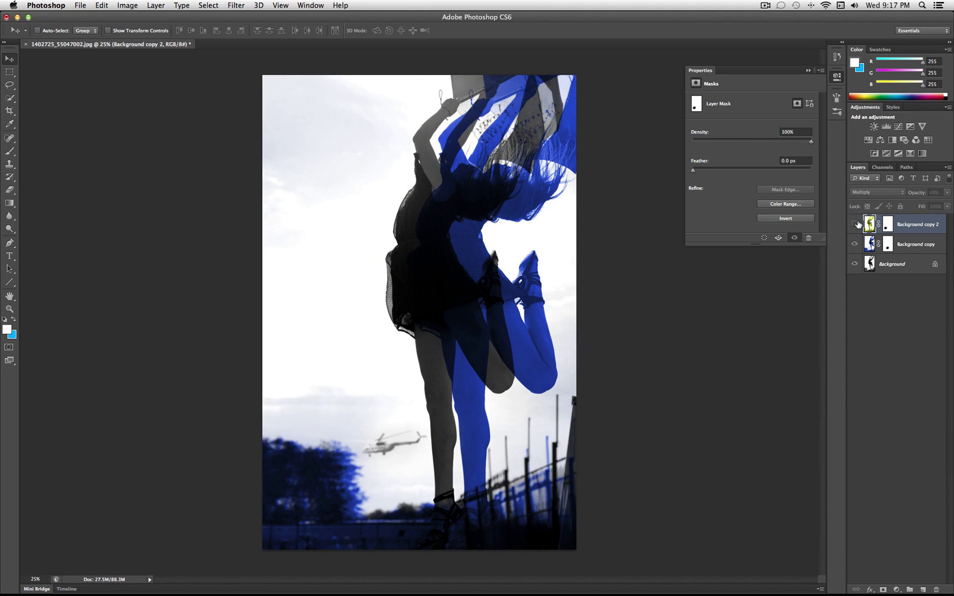